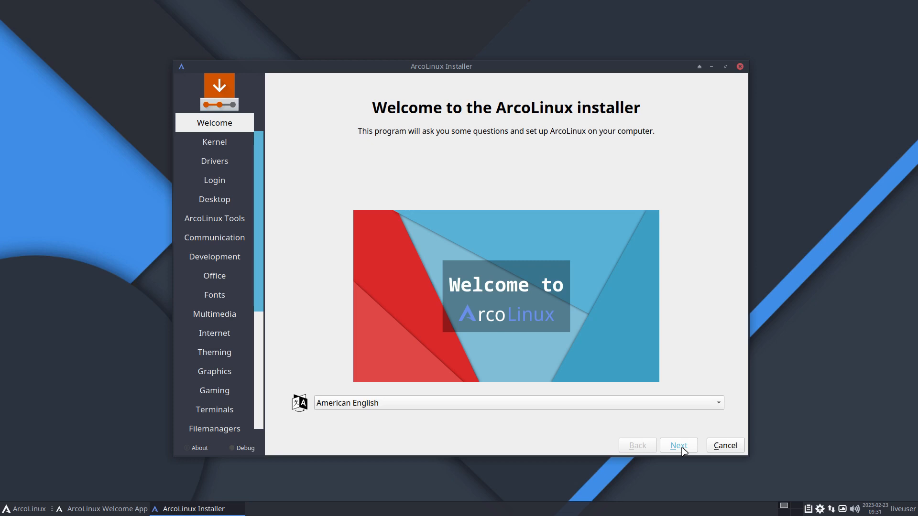
key("ctrl+alt+t")
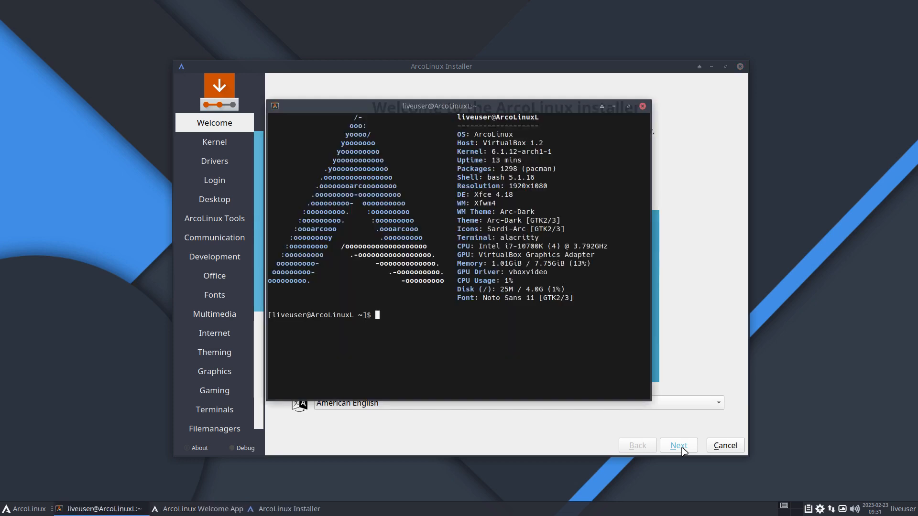
type("iso")
key("Return")
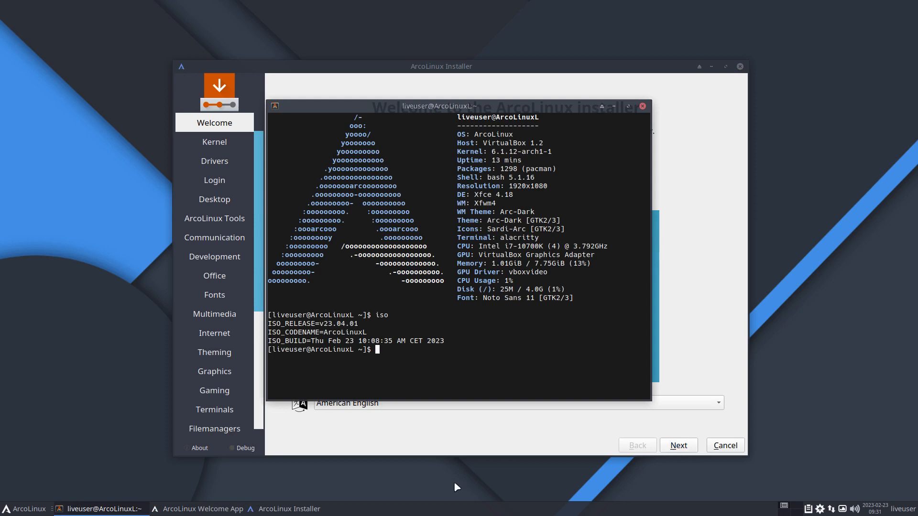
left_click(21, 509)
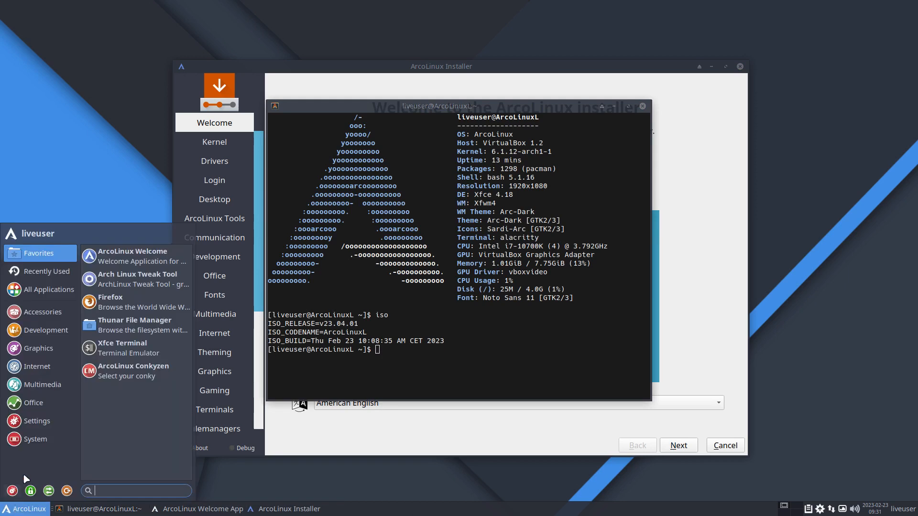
left_click(56, 386)
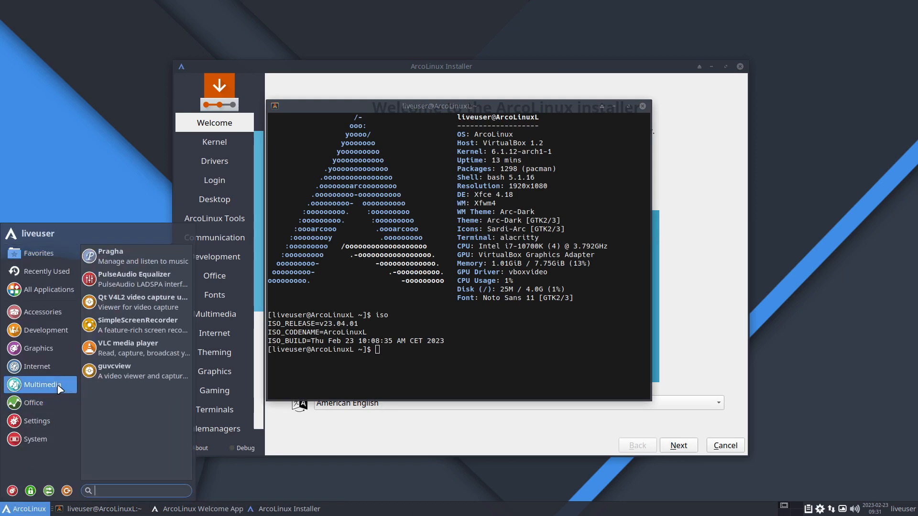
left_click(47, 367)
left_click(53, 349)
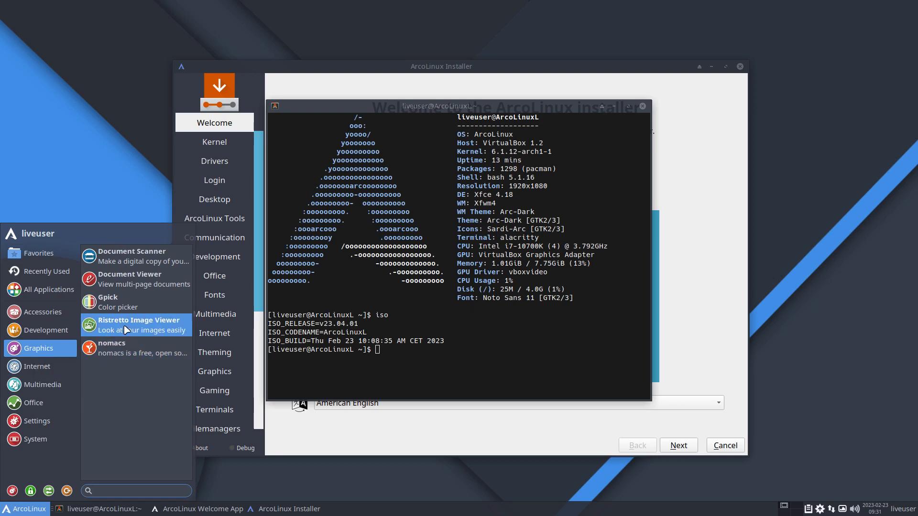
left_click(57, 330)
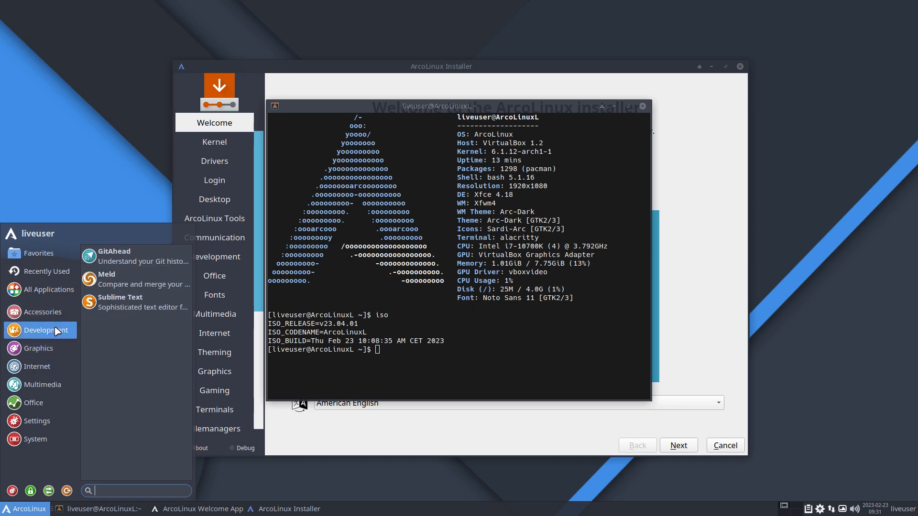
left_click(57, 318)
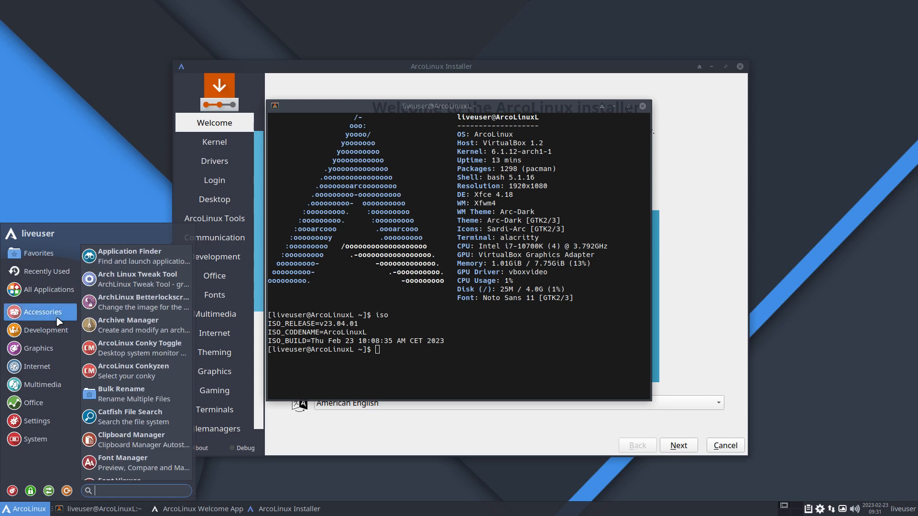
left_click(362, 330)
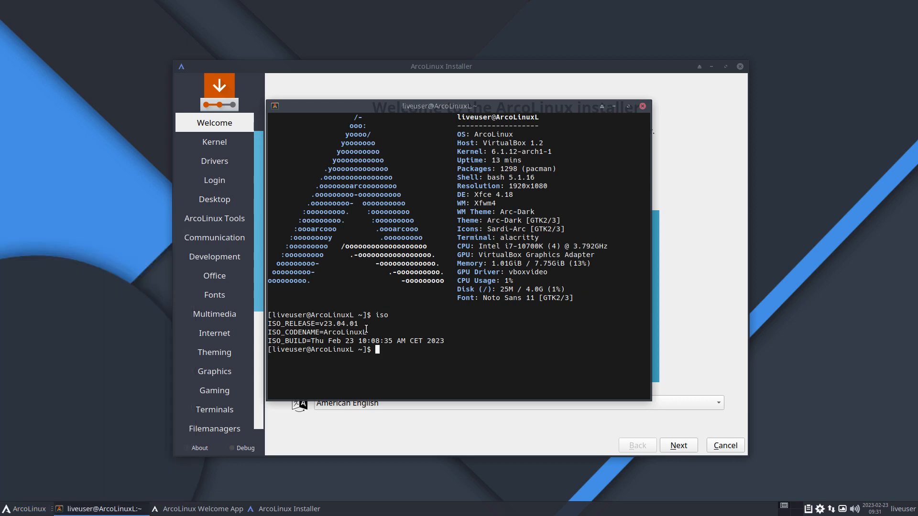
left_click(642, 106)
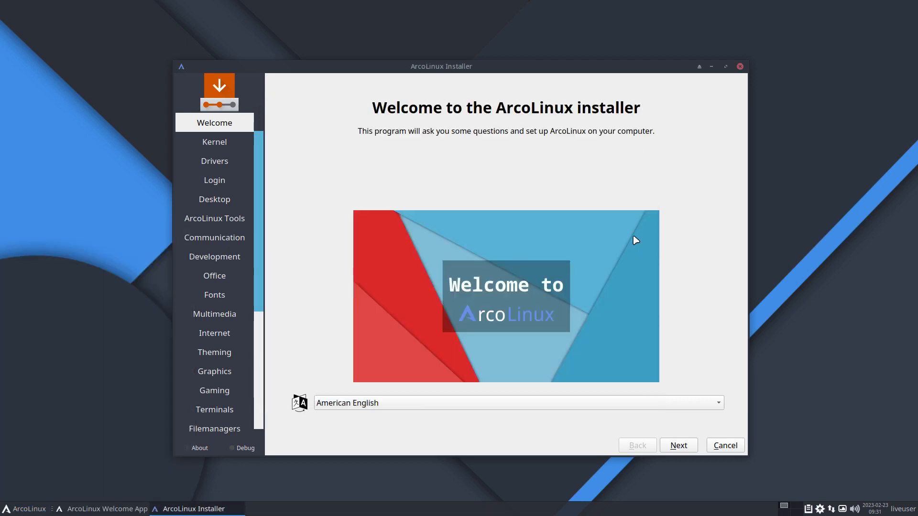
Step: Advance past the Kernel, Drivers and Login pages to the Desktop page
left_click(679, 446)
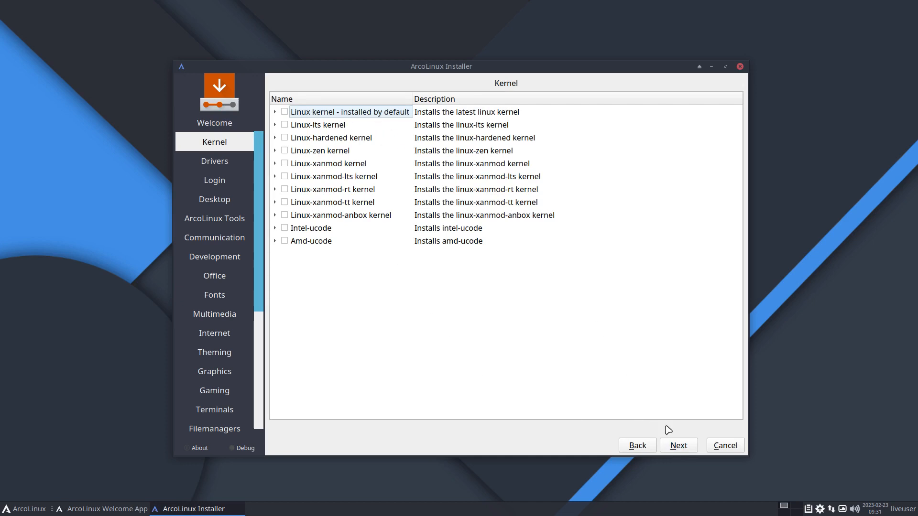
left_click(684, 447)
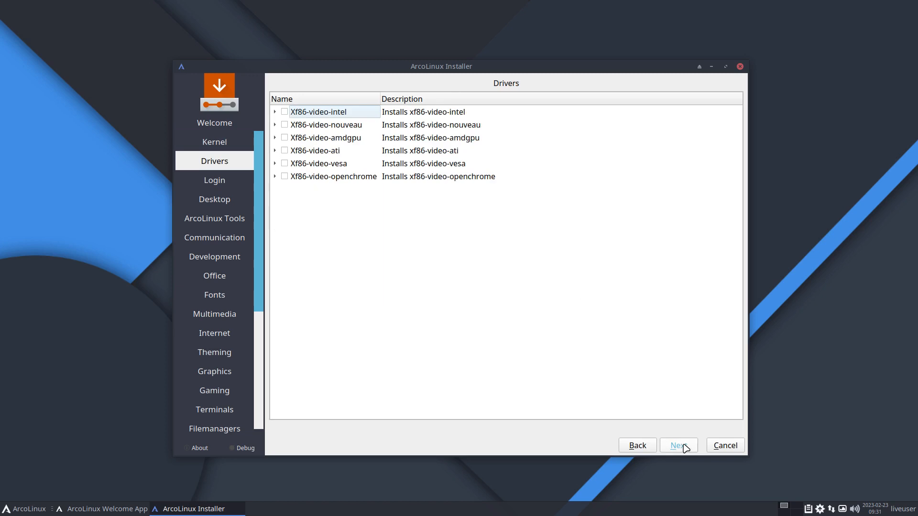
left_click(684, 447)
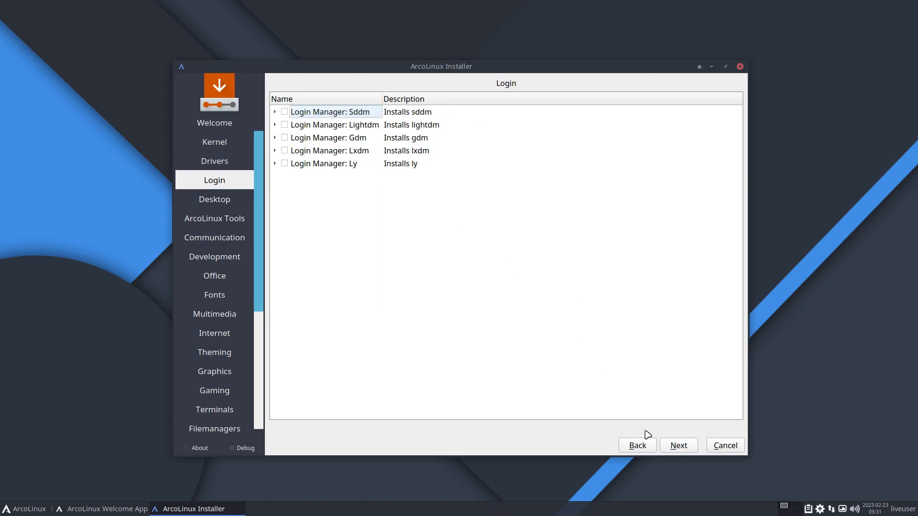
left_click(679, 447)
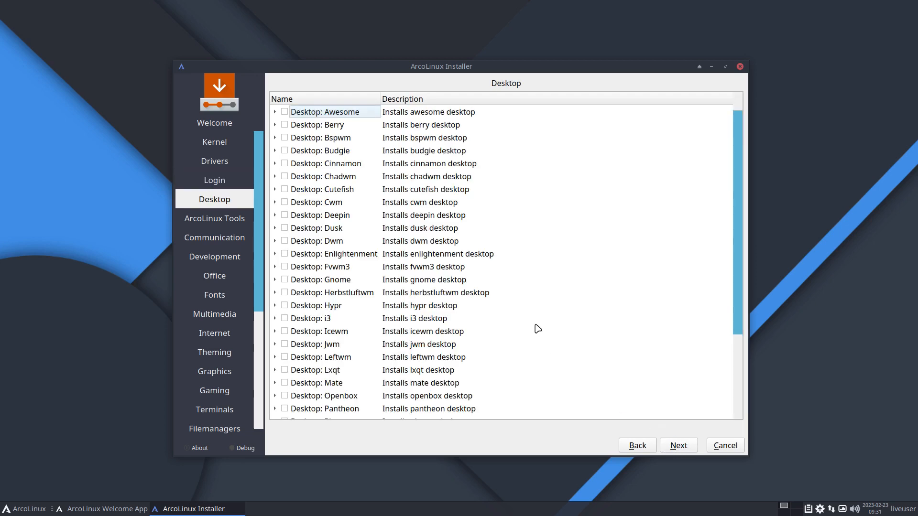
Step: Select Desktop: Plasma and untick kde-accessibility-meta, kde-education-meta, kde-games-meta and kde-graphics-meta
scroll(538, 329, "down", 3)
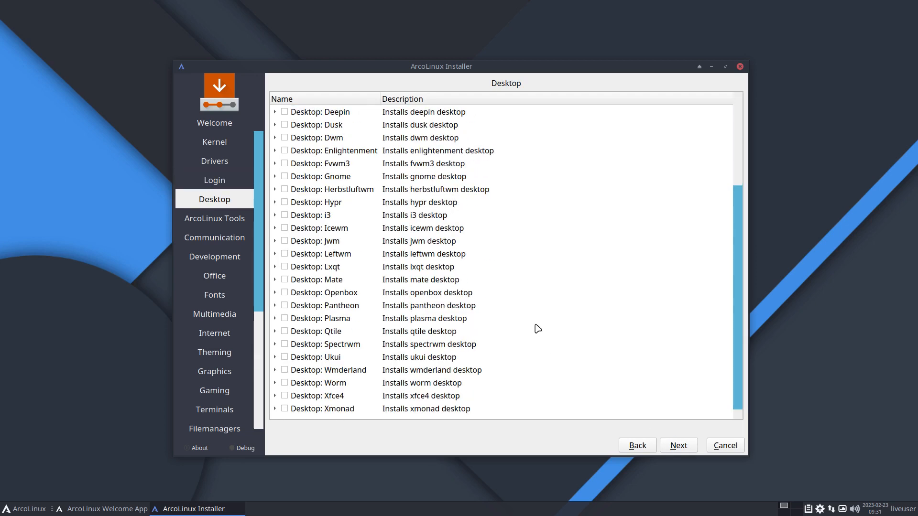
left_click(285, 320)
left_click(274, 318)
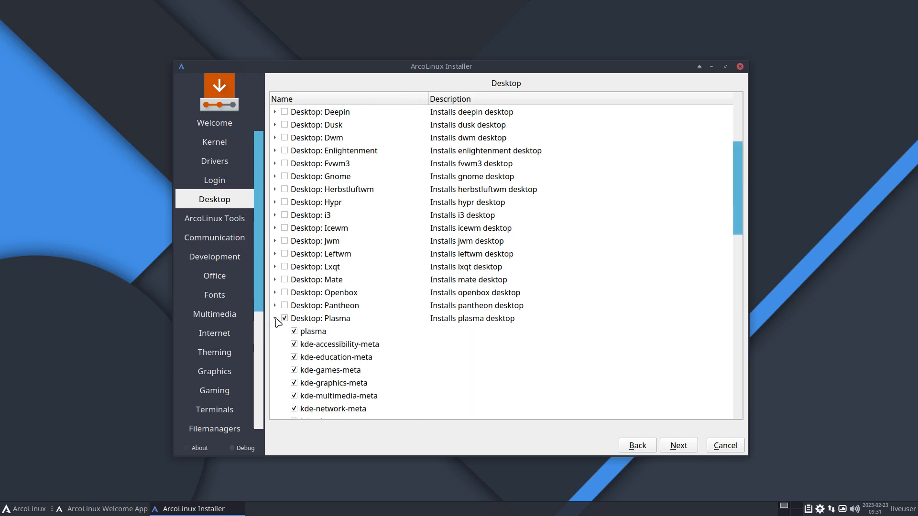
scroll(438, 318, "down", 3)
scroll(439, 319, "down", 1)
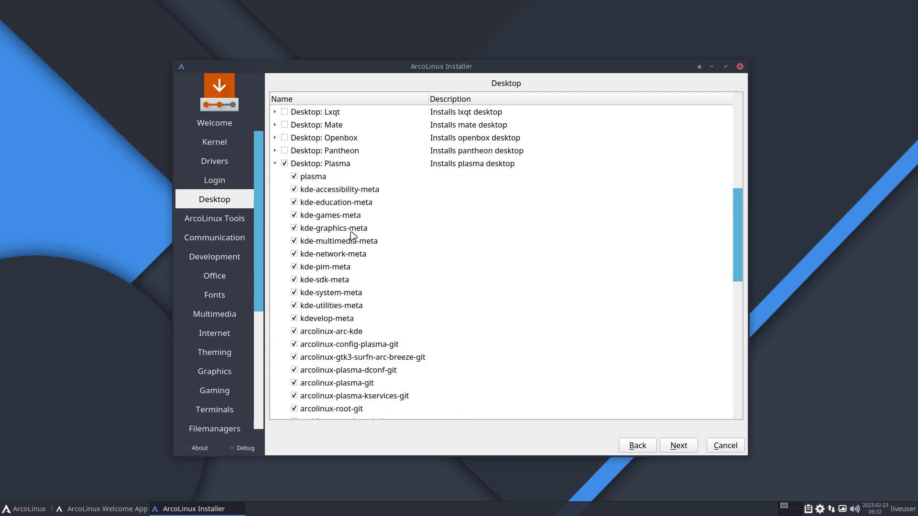
left_click(294, 190)
left_click(294, 202)
left_click(294, 216)
left_click(294, 228)
Step: Untick kde-multimedia-meta through kde-utilities-meta, plus kdevelop-meta
left_click(294, 242)
left_click(294, 254)
left_click(294, 268)
left_click(293, 280)
left_click(294, 292)
left_click(294, 306)
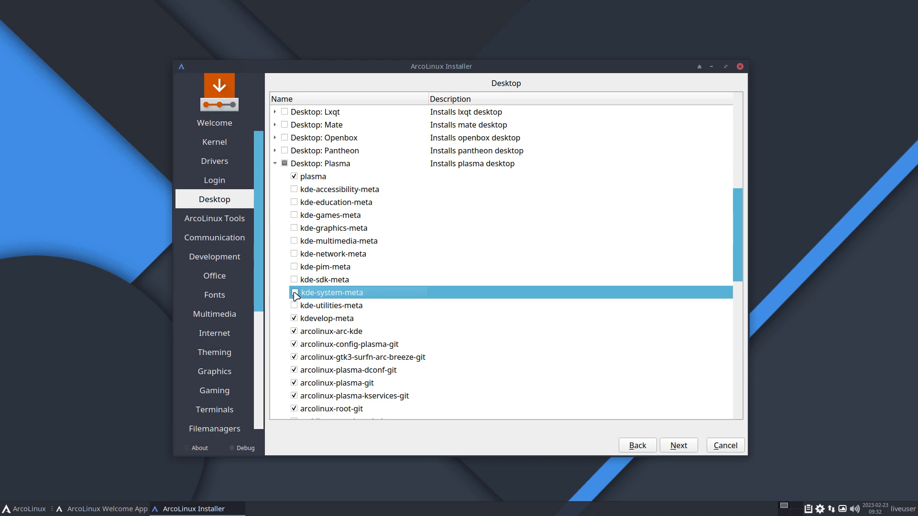
left_click(289, 319)
scroll(286, 323, "down", 3)
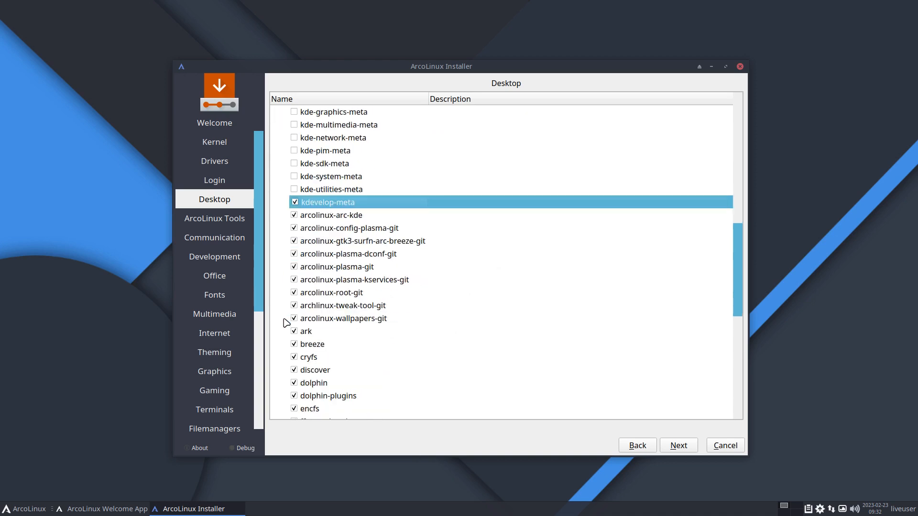
left_click(295, 202)
Step: Scroll through the remaining Plasma packages to review them
scroll(321, 284, "down", 2)
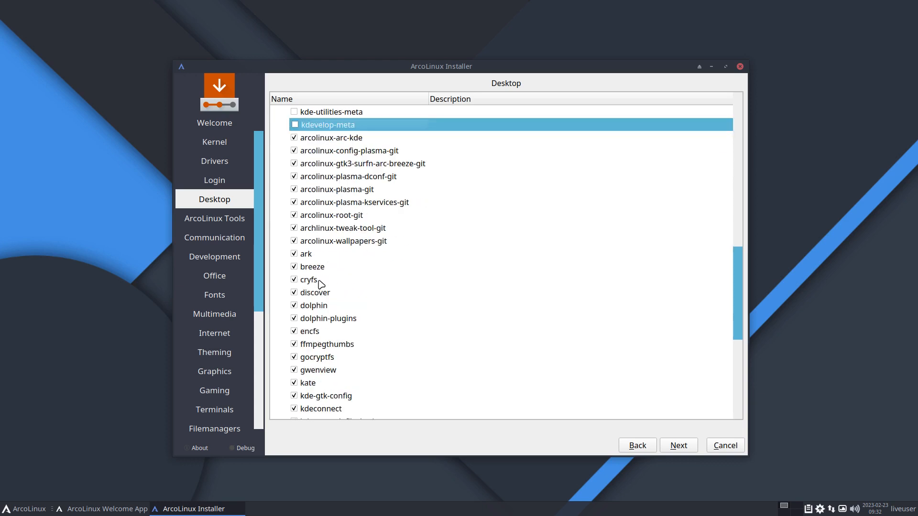
scroll(318, 320, "down", 1)
scroll(319, 321, "down", 3)
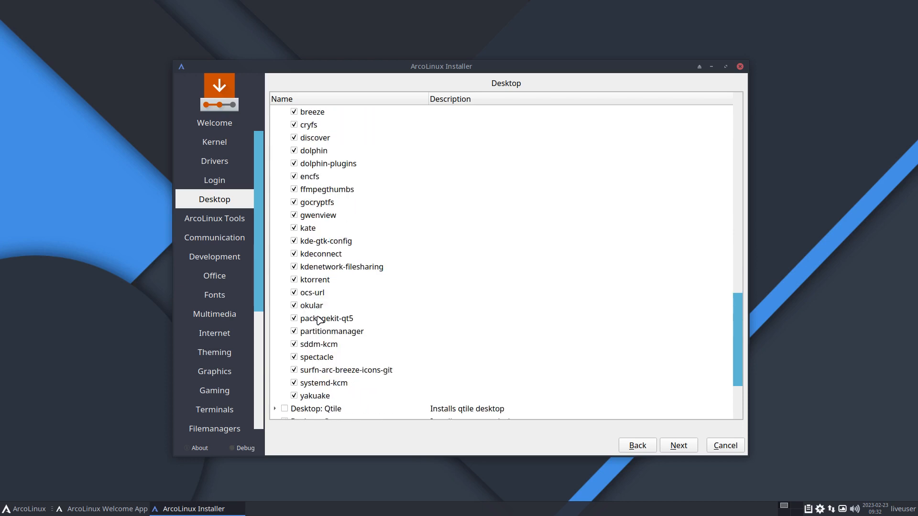
scroll(319, 321, "up", 1)
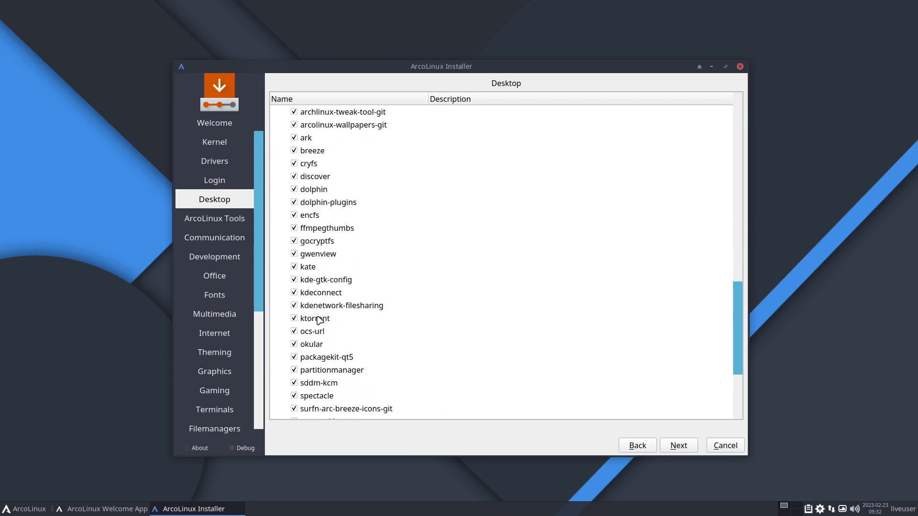
scroll(320, 320, "up", 1)
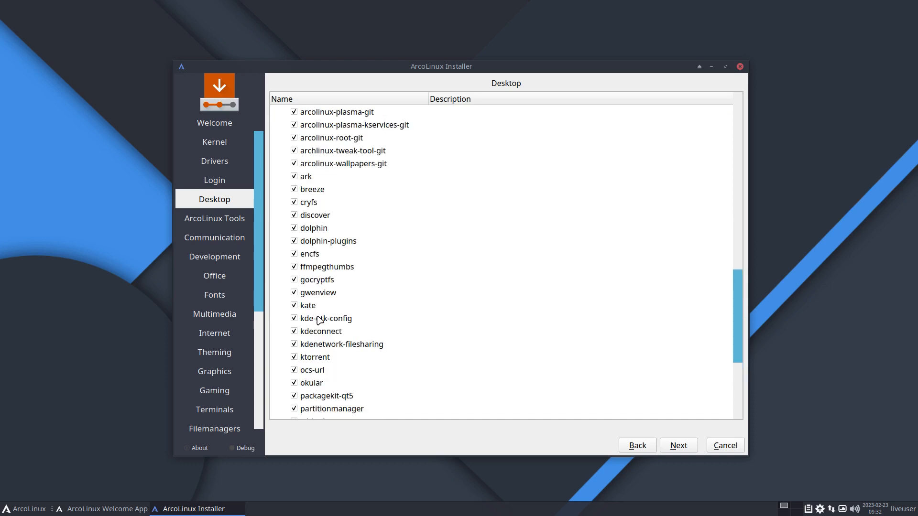
scroll(320, 321, "up", 2)
scroll(308, 293, "up", 2)
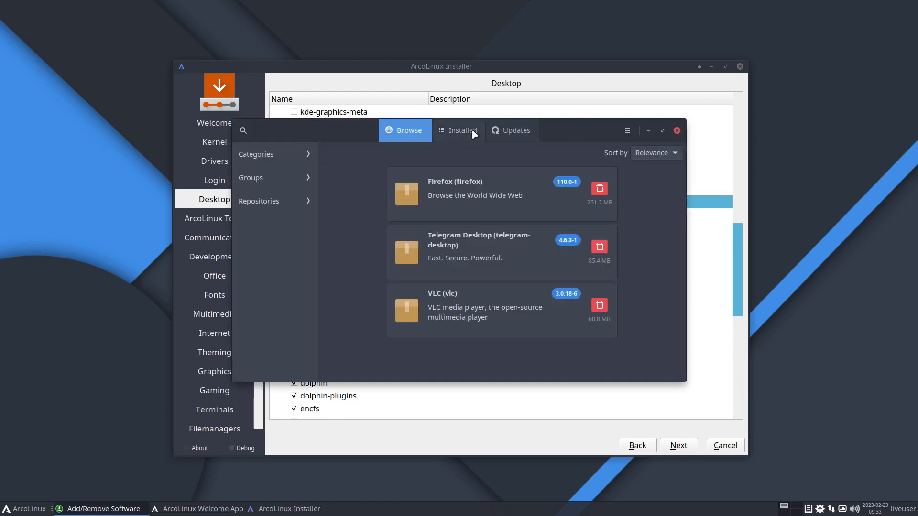
Step: Search Add/Remove Software for 'dolphin', then close the package manager
left_click_drag(271, 133, 519, 86)
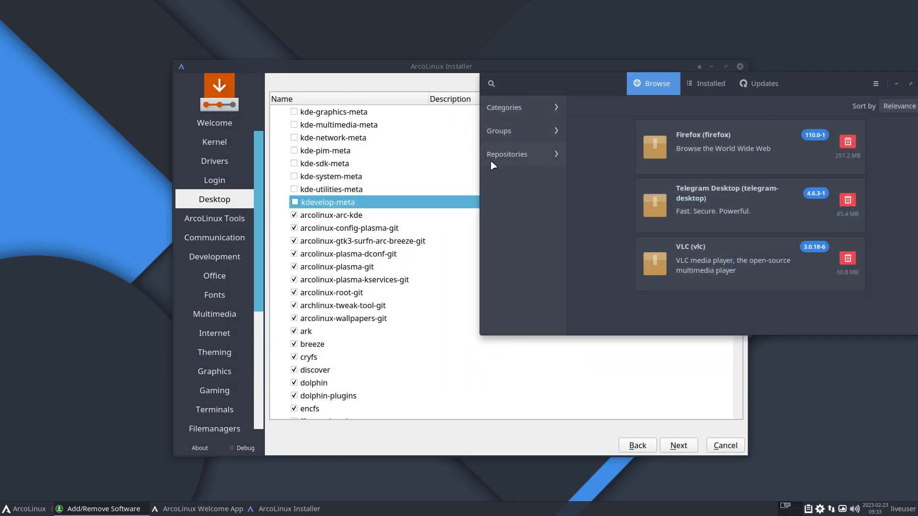
left_click_drag(490, 85, 493, 97)
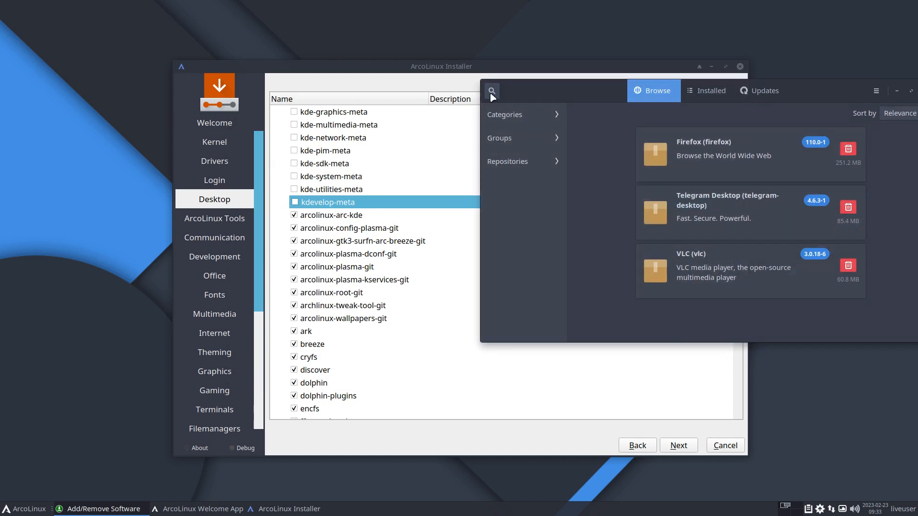
left_click(492, 93)
type("d")
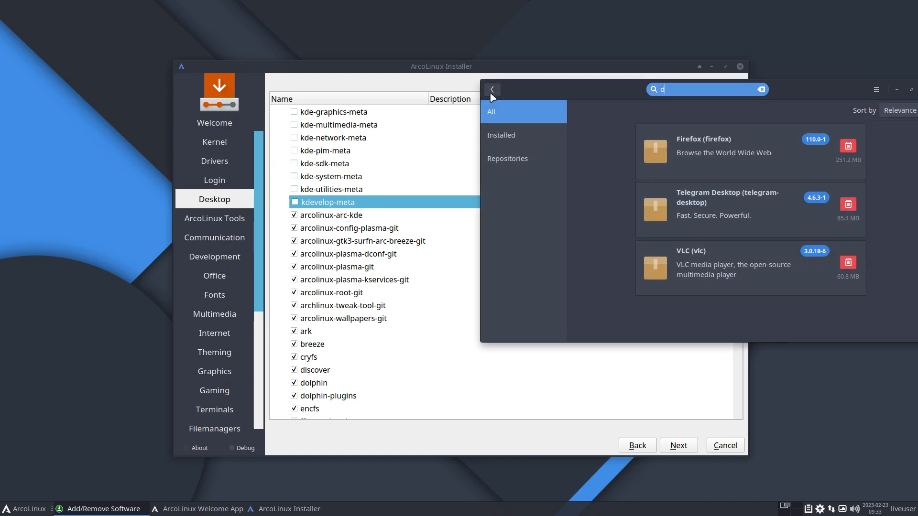
type("olphin")
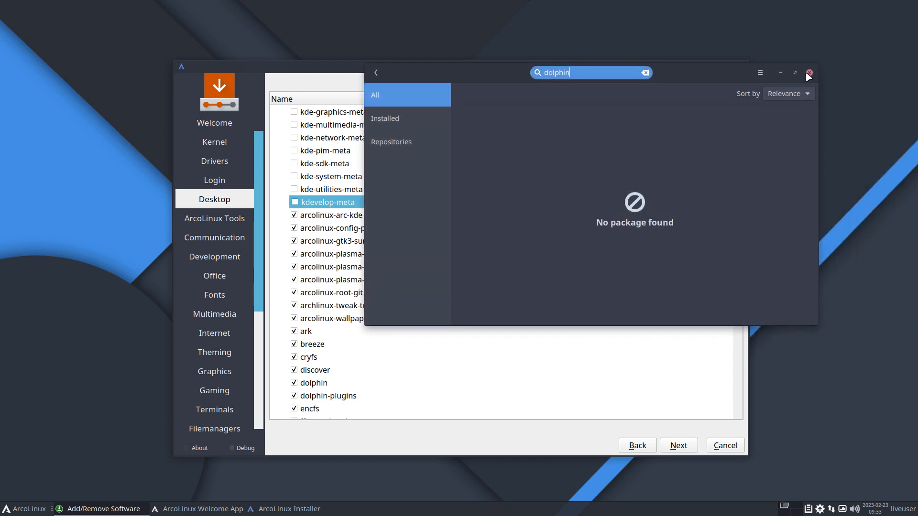
left_click(807, 78)
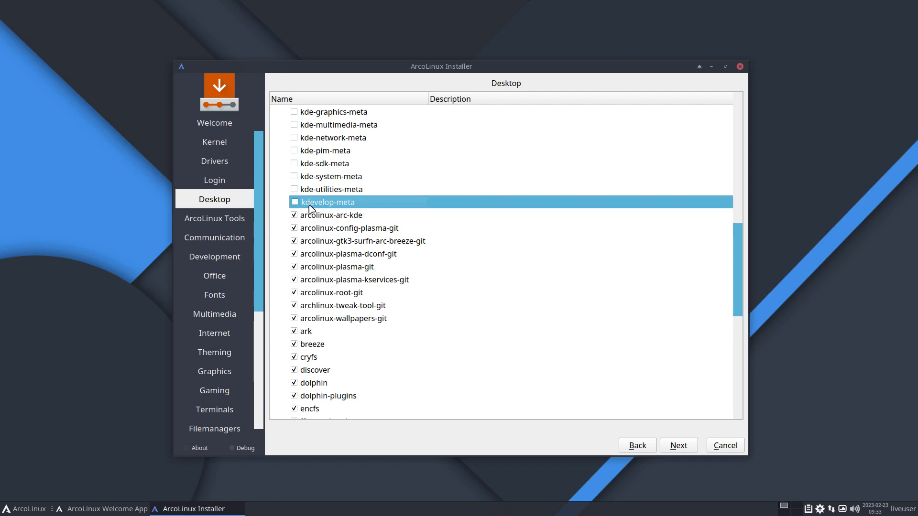
Step: Tick the Desktop: Plasma group to select all its KDE meta packages
scroll(309, 209, "down", 5)
scroll(309, 208, "up", 12)
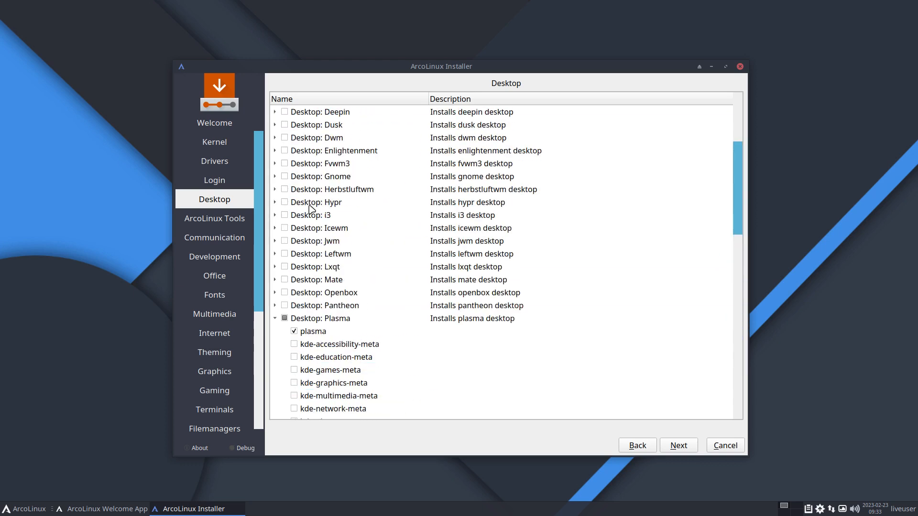
scroll(308, 208, "down", 6)
scroll(299, 196, "up", 2)
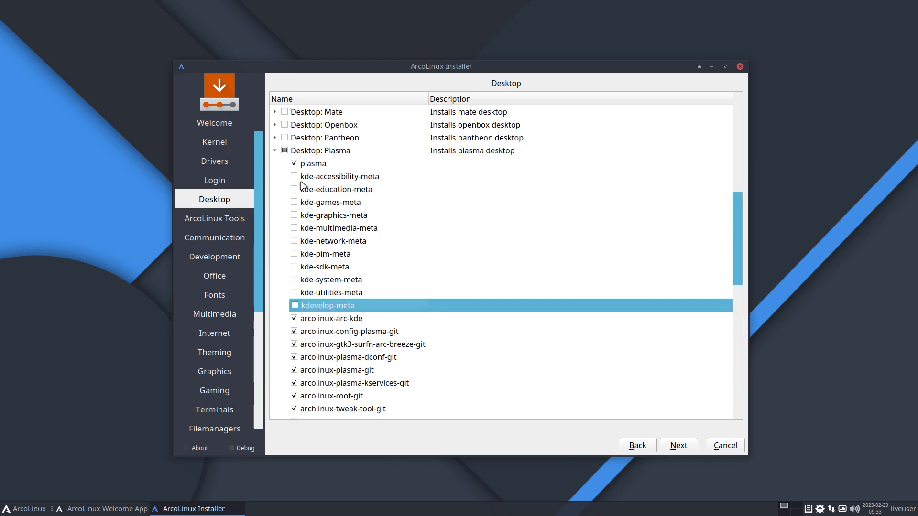
left_click(285, 151)
scroll(306, 304, "down", 2)
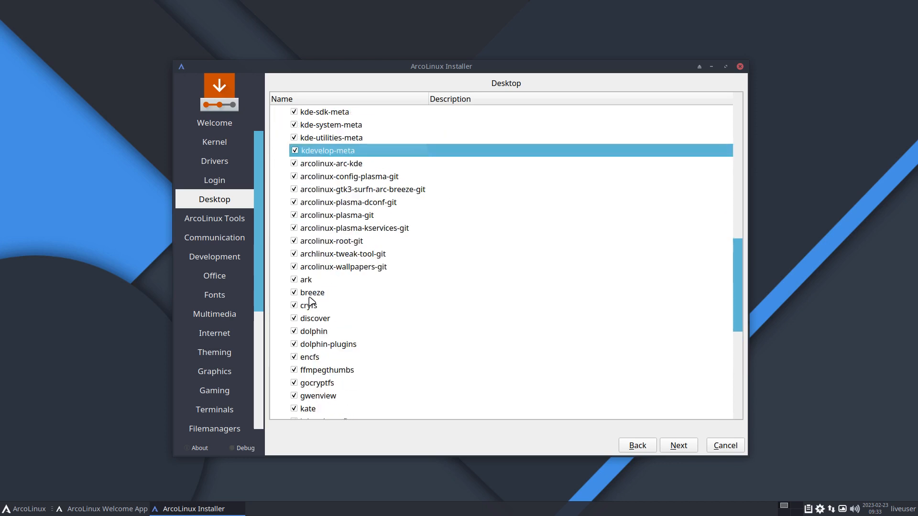
scroll(310, 301, "down", 2)
scroll(310, 301, "down", 3)
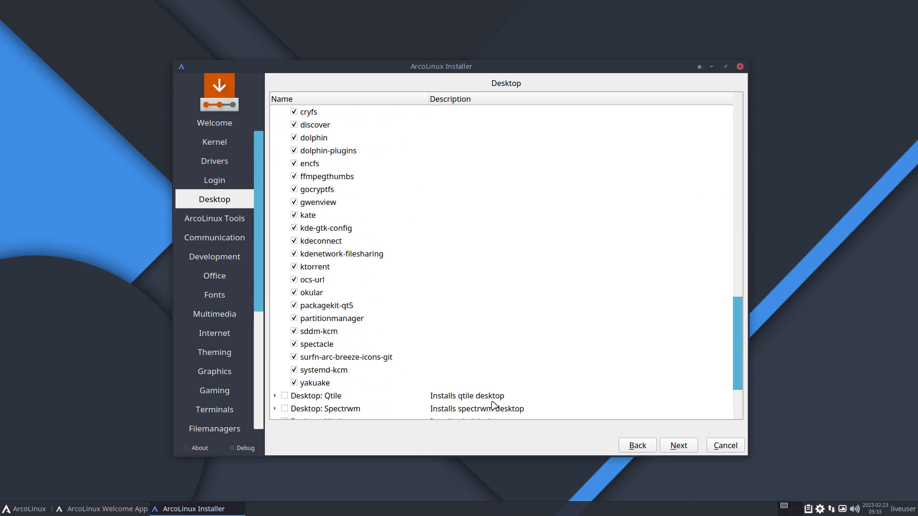
Step: Skip the ArcoLinux Tools and optional package pages, reaching timezone and locale
left_click(678, 445)
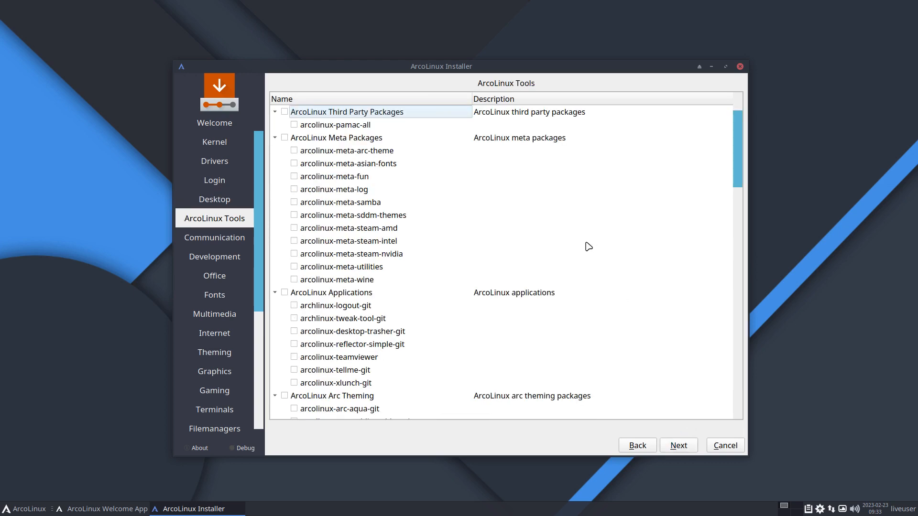
left_click(677, 451)
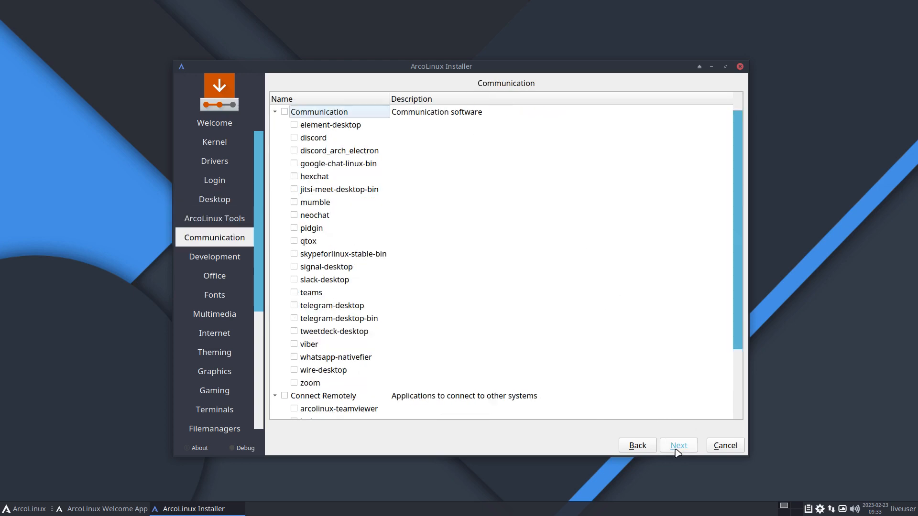
left_click(678, 451)
left_click(677, 451)
left_click(678, 451)
left_click(678, 452)
left_click(678, 451)
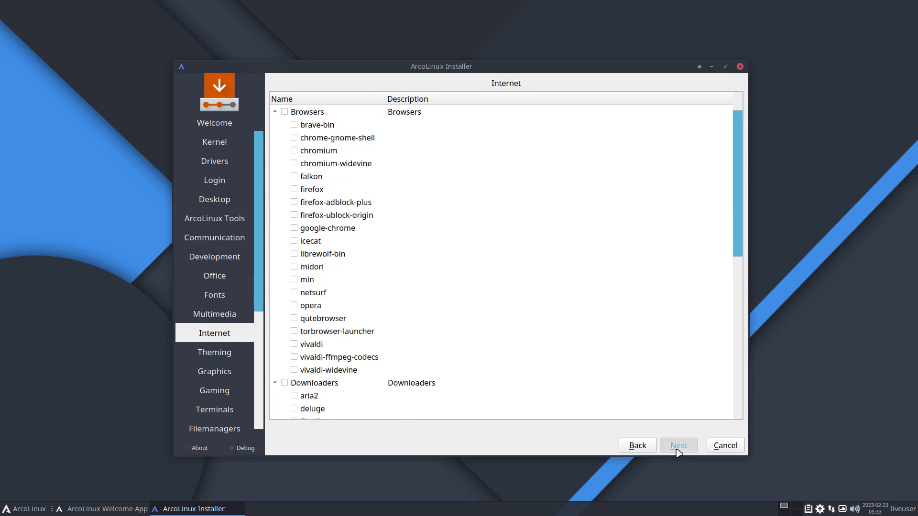
left_click(678, 451)
left_click(678, 451)
left_click(678, 452)
left_click(678, 452)
left_click(678, 451)
left_click(678, 451)
left_click(678, 451)
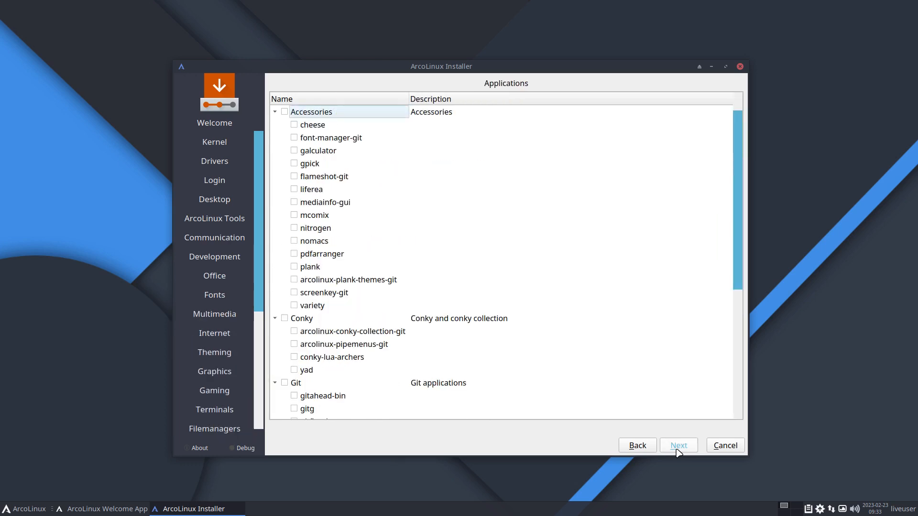
left_click(678, 451)
left_click(678, 452)
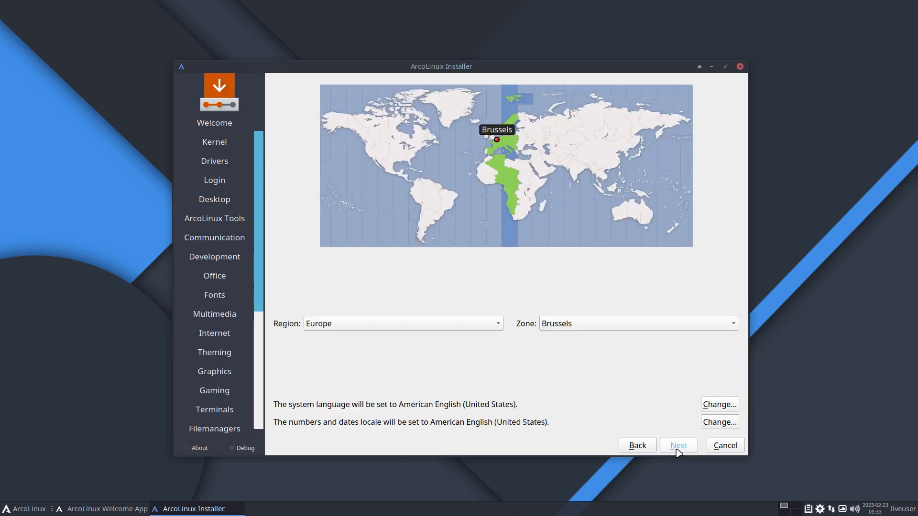
left_click(678, 451)
Step: Choose the Belgian keyboard layout and continue to partitioning
scroll(431, 306, "up", 4)
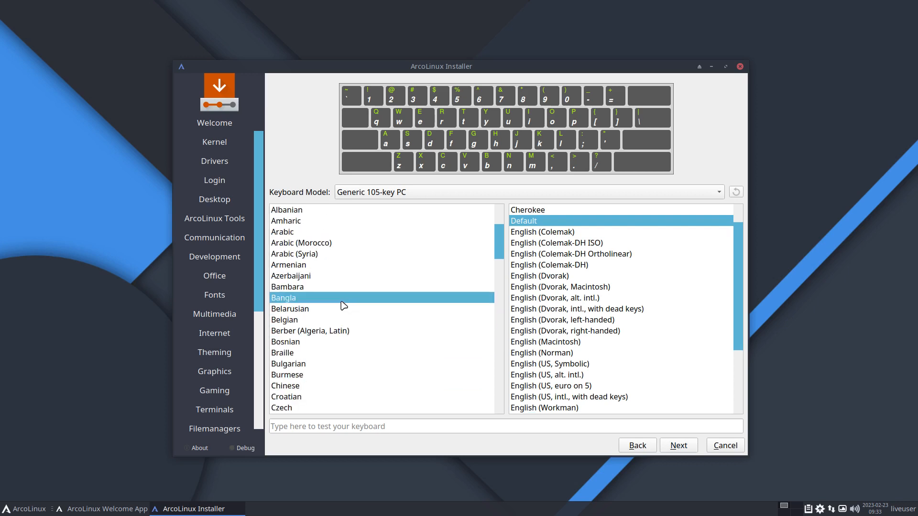
left_click(342, 320)
left_click(676, 446)
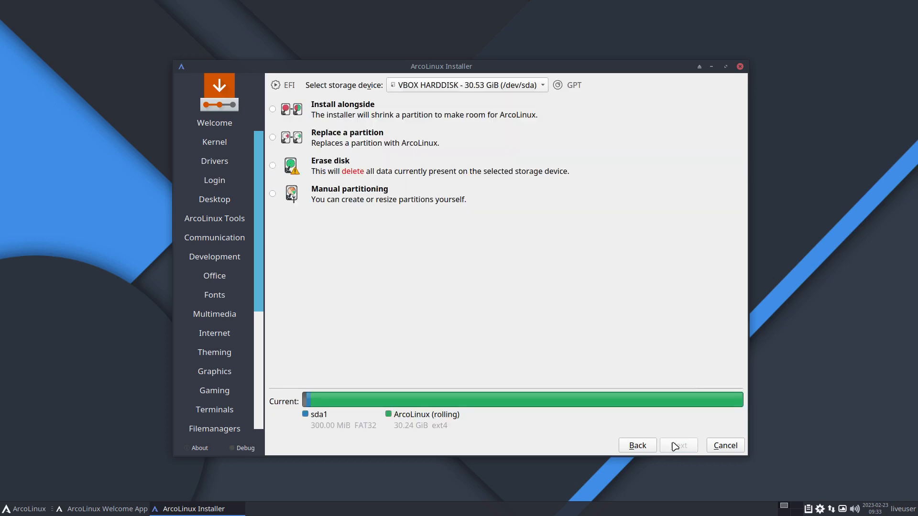
Step: Choose Erase disk, then enter the user's name, login and password, reusing it for administrator
left_click(390, 174)
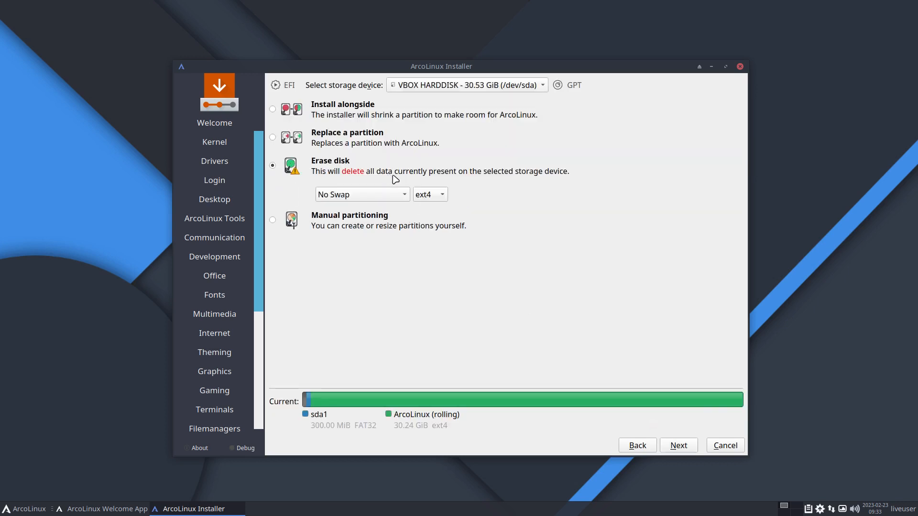
left_click(692, 446)
type("erik")
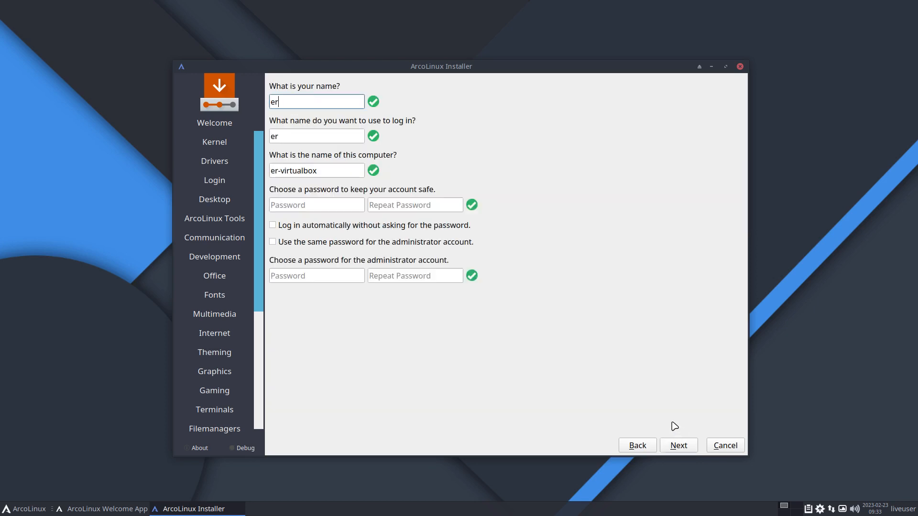
key("Tab")
key("Tab")
key("Tab")
type("1234")
key("Tab")
type("1234")
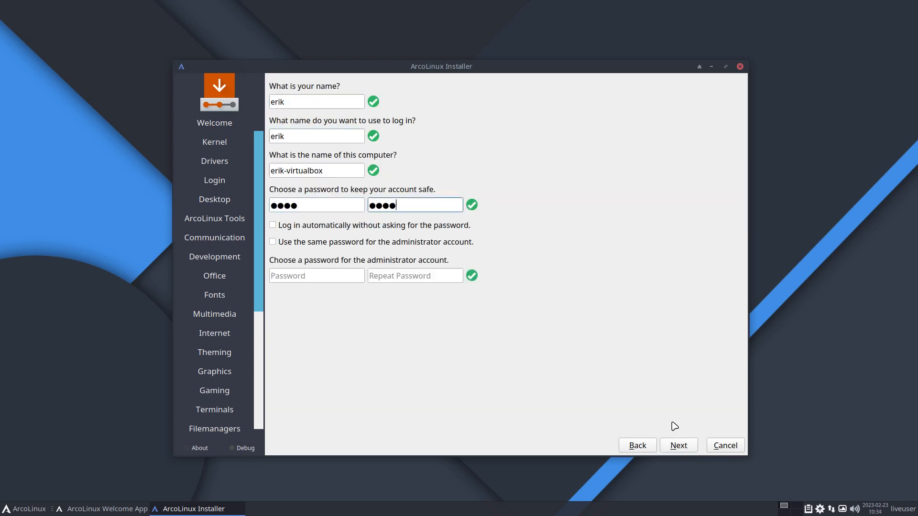
key("Tab")
key("space")
key("Tab")
key("space")
Step: Review the summary and confirm Install now to begin installing ArcoLinux
left_click(692, 445)
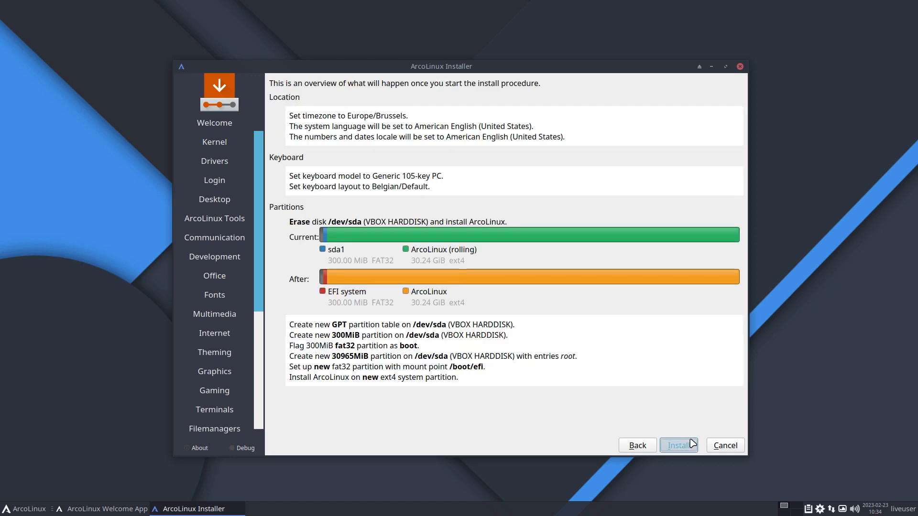
left_click(691, 445)
left_click(522, 276)
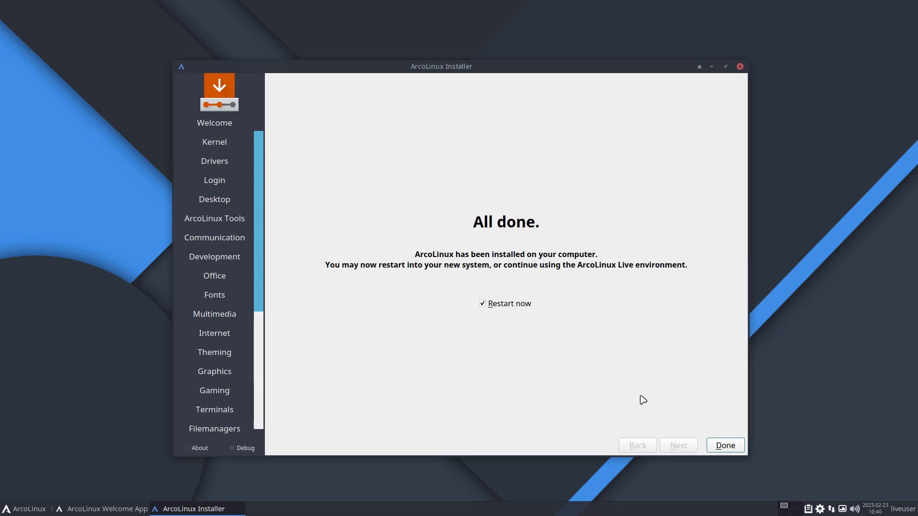
Step: Finish the installer with Restart now ticked to reboot the machine
left_click(722, 446)
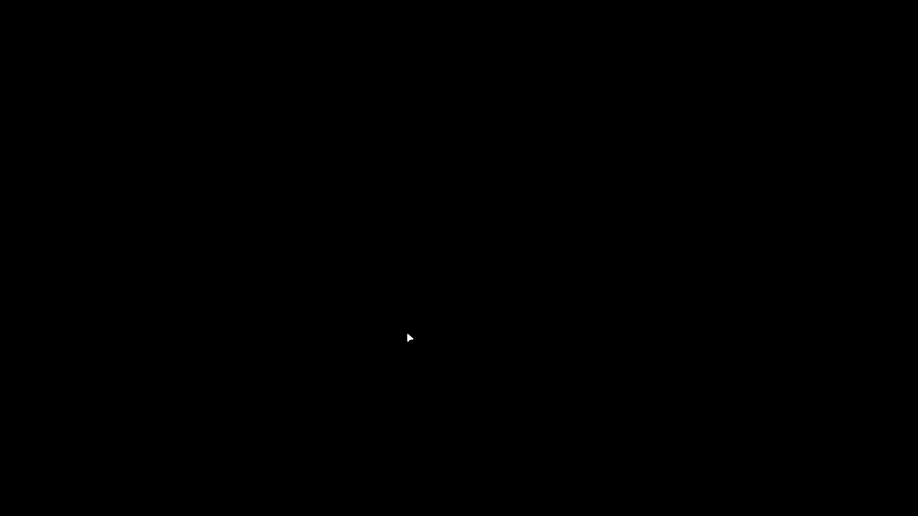
Step: Boot the default ArcoLinux entry from the GRUB menu into Plasma
key("Return")
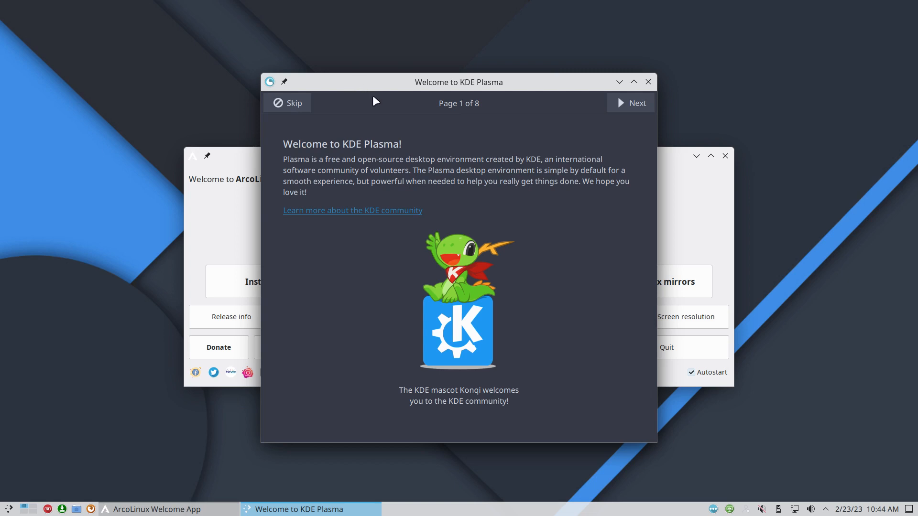
Step: Page through all eight Welcome to KDE Plasma pages and finish the tour
left_click(627, 105)
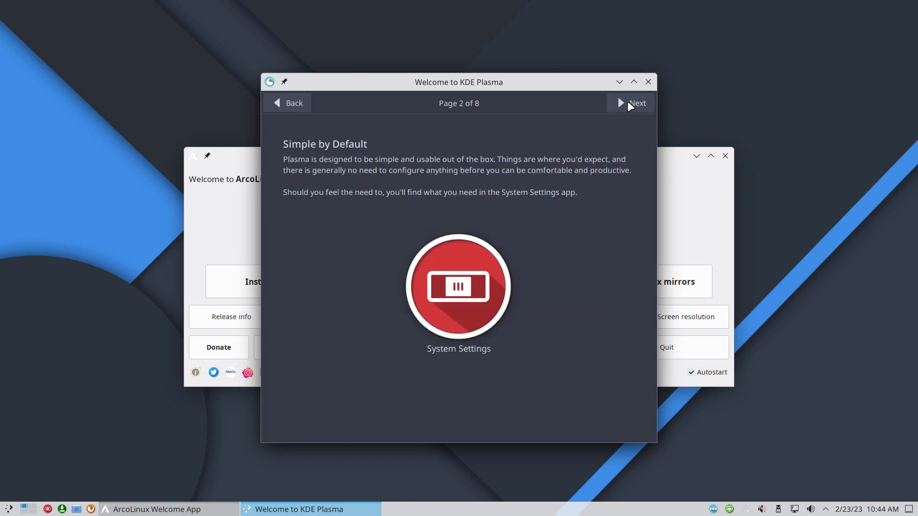
left_click(627, 105)
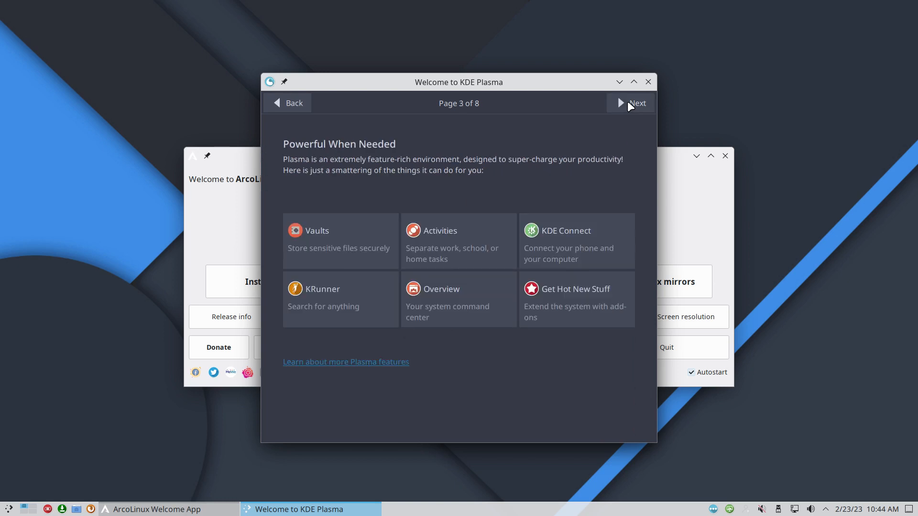
left_click(627, 105)
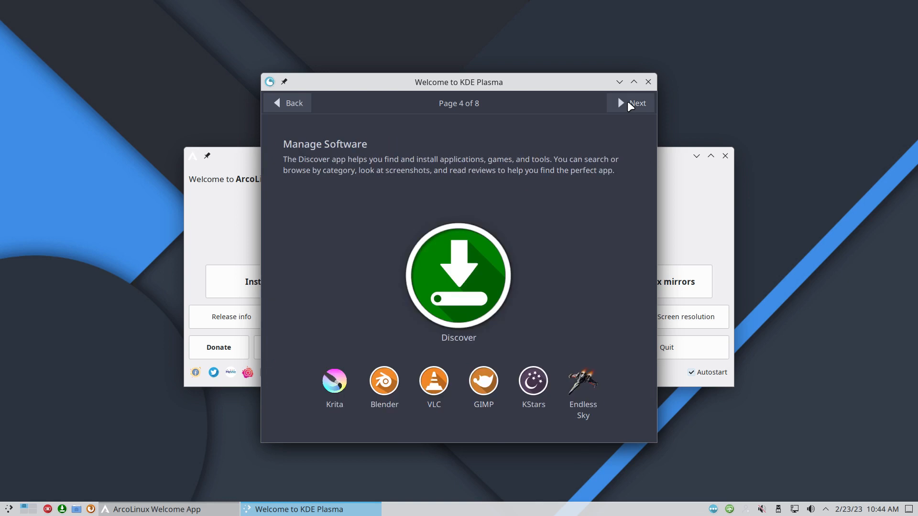
left_click(627, 105)
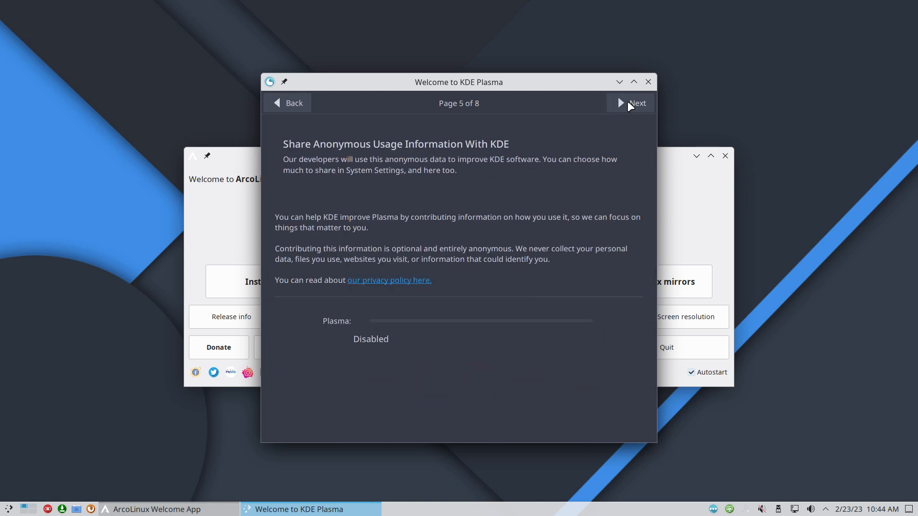
left_click(627, 105)
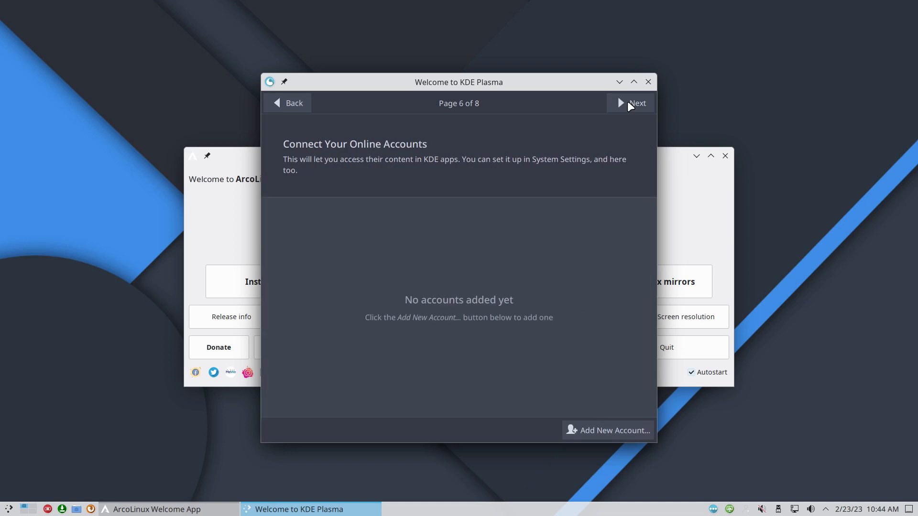
left_click(627, 105)
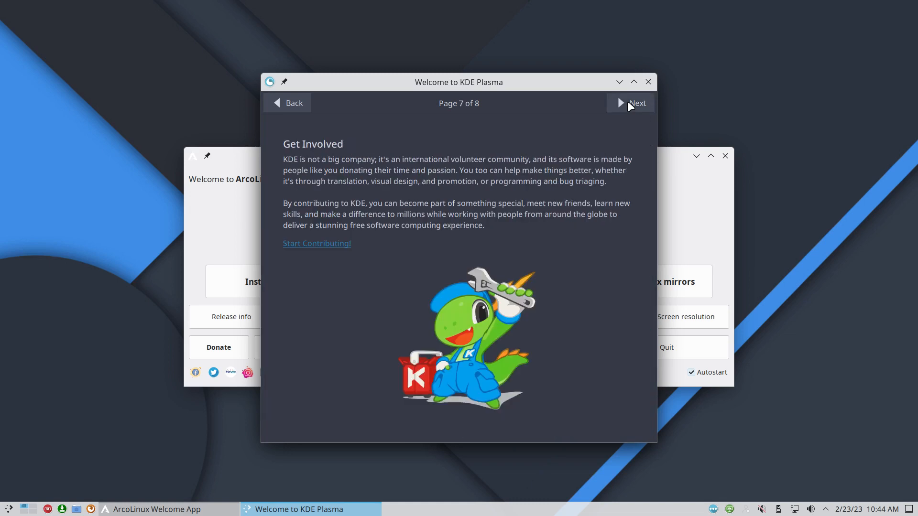
left_click(627, 105)
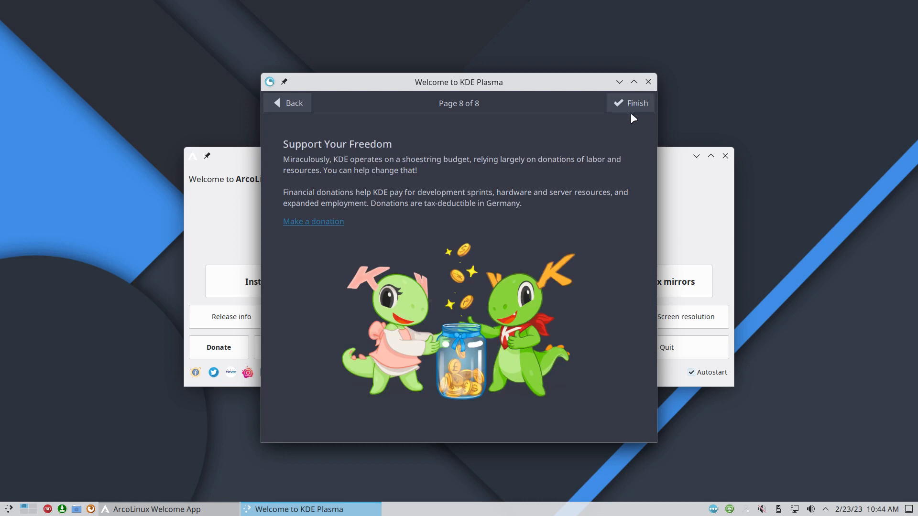
left_click(630, 108)
Step: Turn off Autostart in the ArcoLinux Welcome App and quit it
left_click_drag(525, 156, 540, 82)
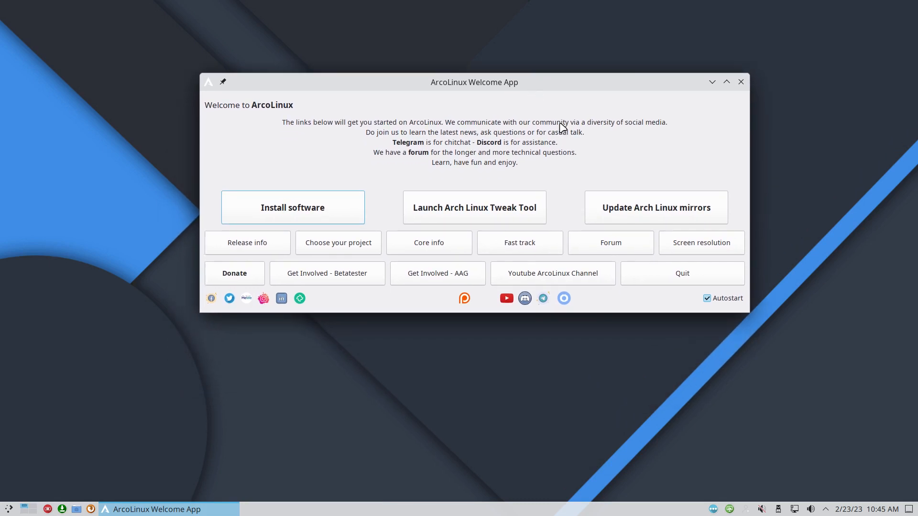
left_click(712, 298)
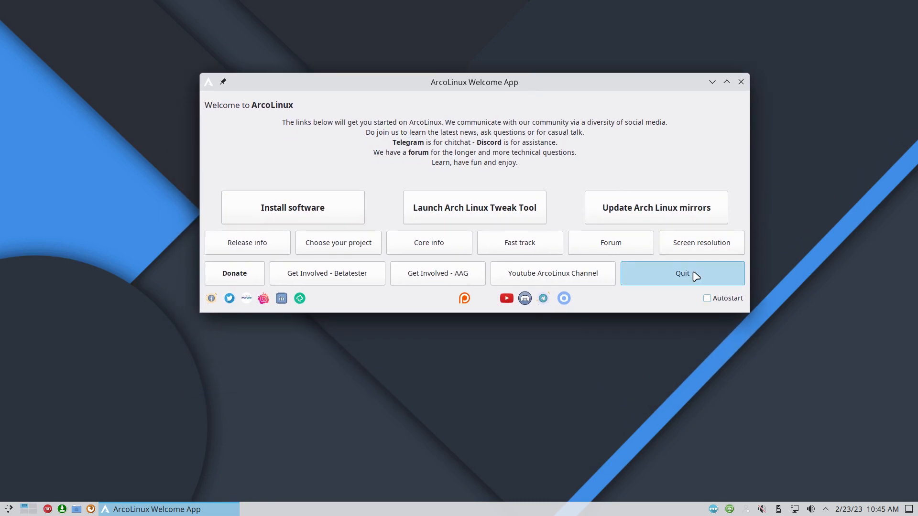
left_click(695, 276)
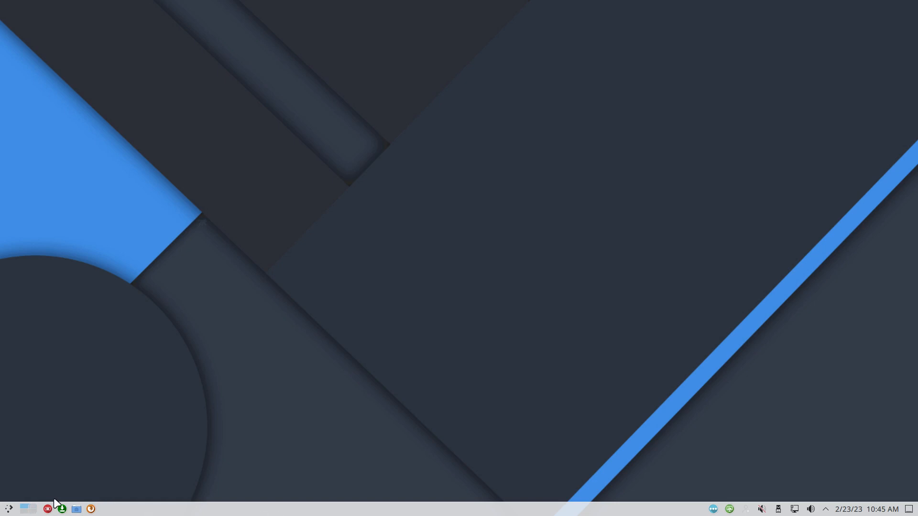
left_click(79, 510)
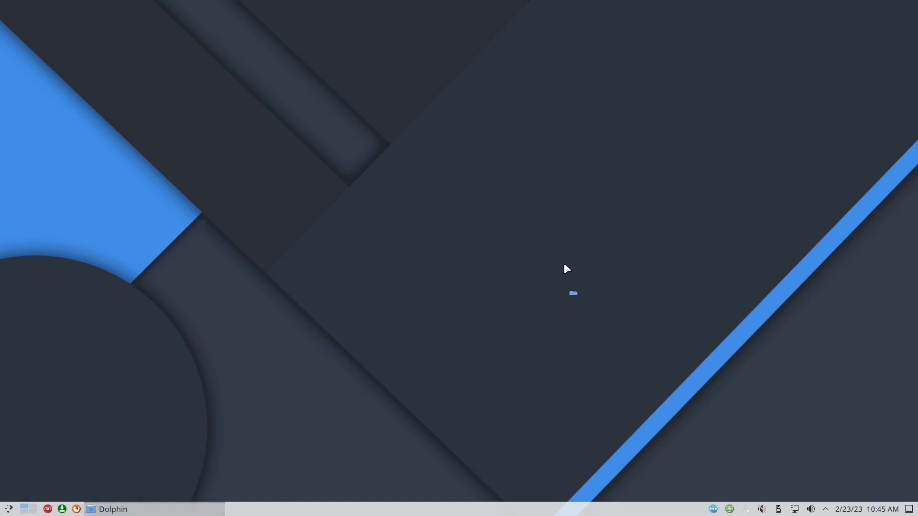
left_click_drag(493, 99, 686, 32)
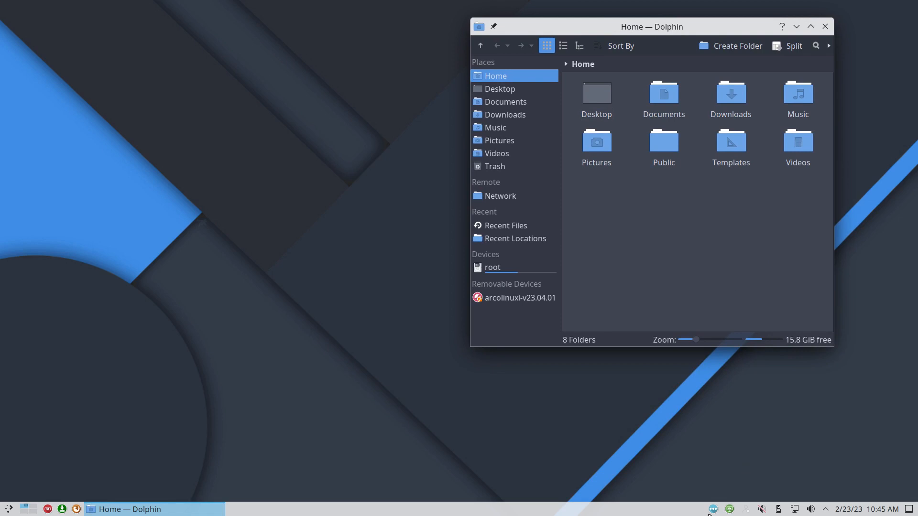
left_click(746, 509)
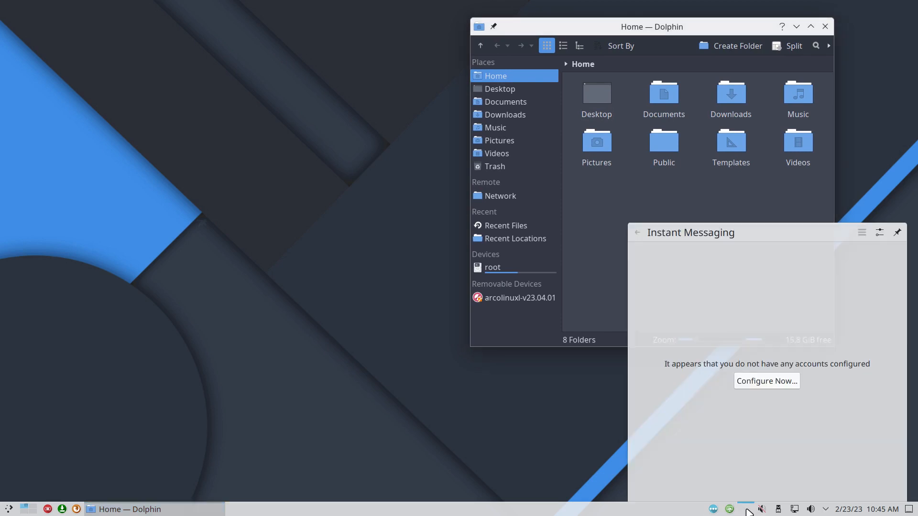
left_click(561, 432)
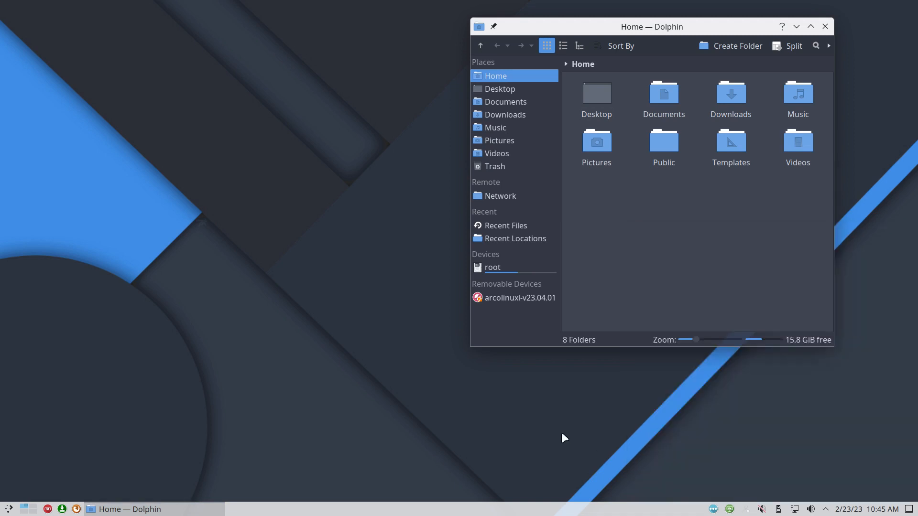
Step: Launch System Settings from the application menu, maximize it, then restore its normal size
left_click(9, 509)
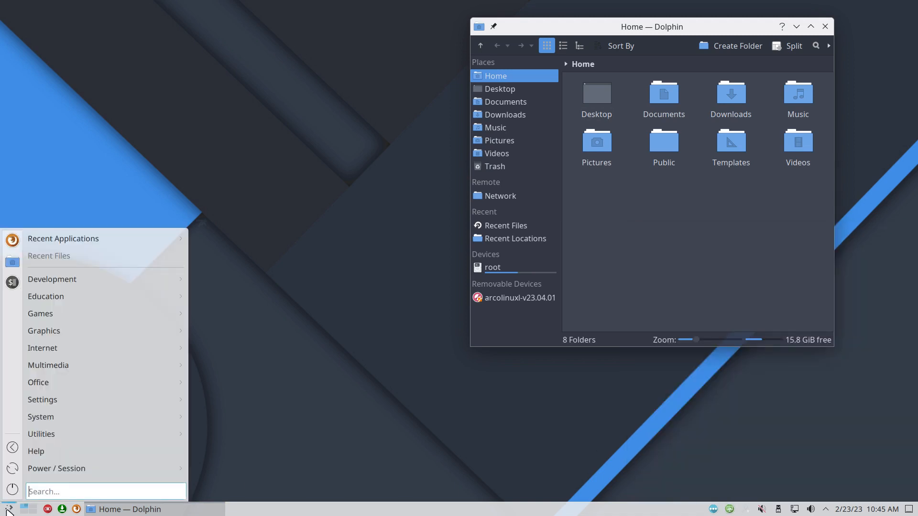
left_click(48, 510)
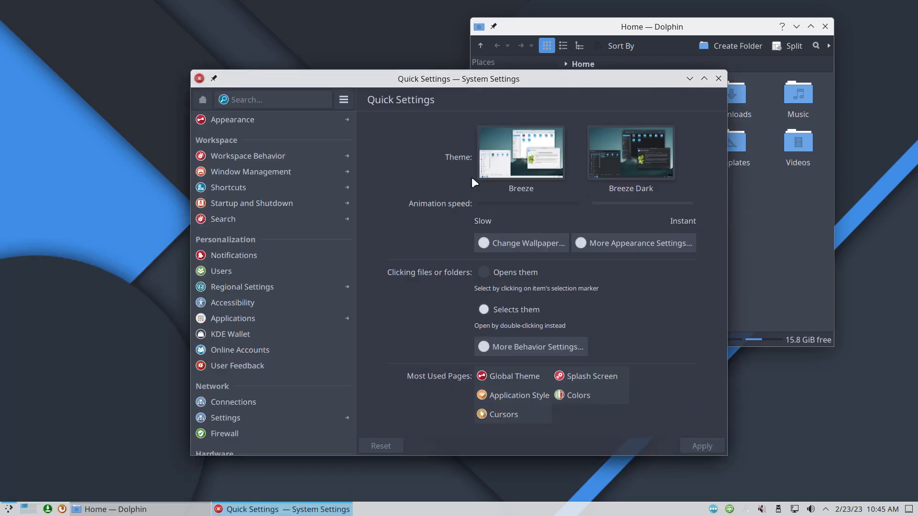
double_click(495, 80)
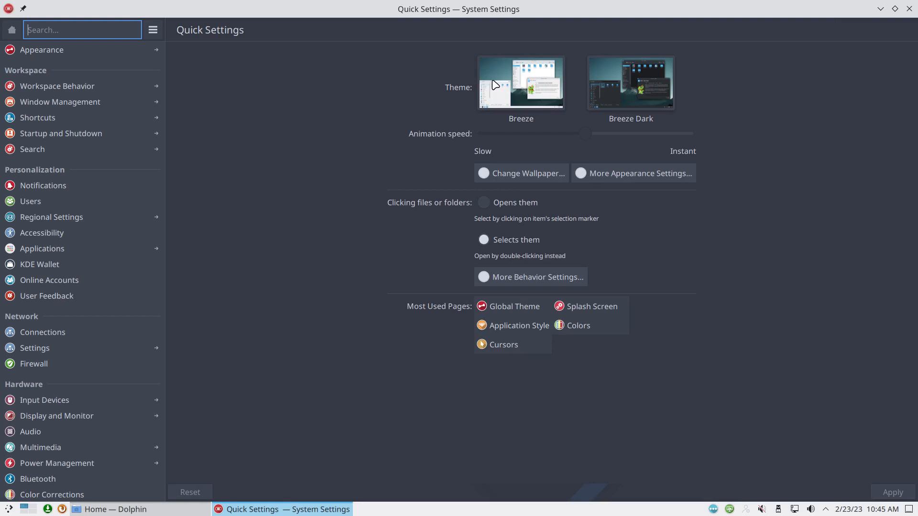
double_click(494, 8)
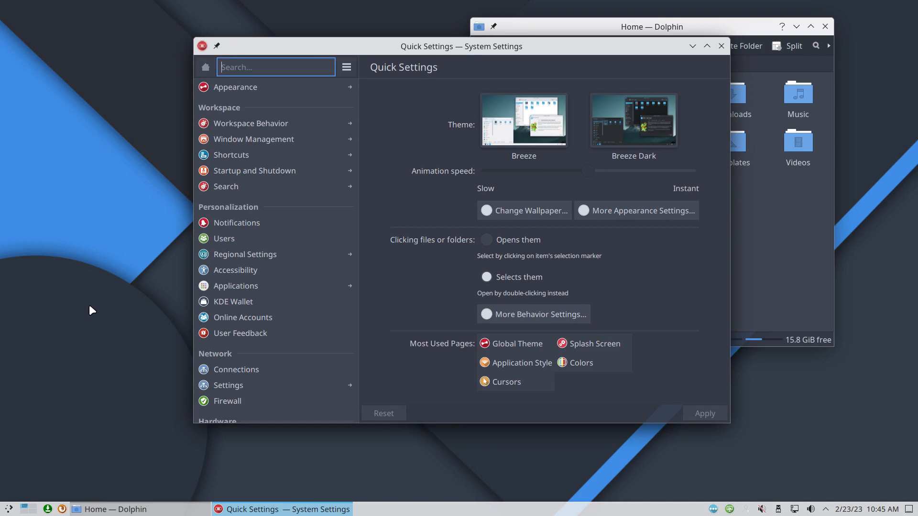
Step: In a Konsole, use tab completion to list installed qt5 and qt6 packages, then close it
key("ctrl+alt+t")
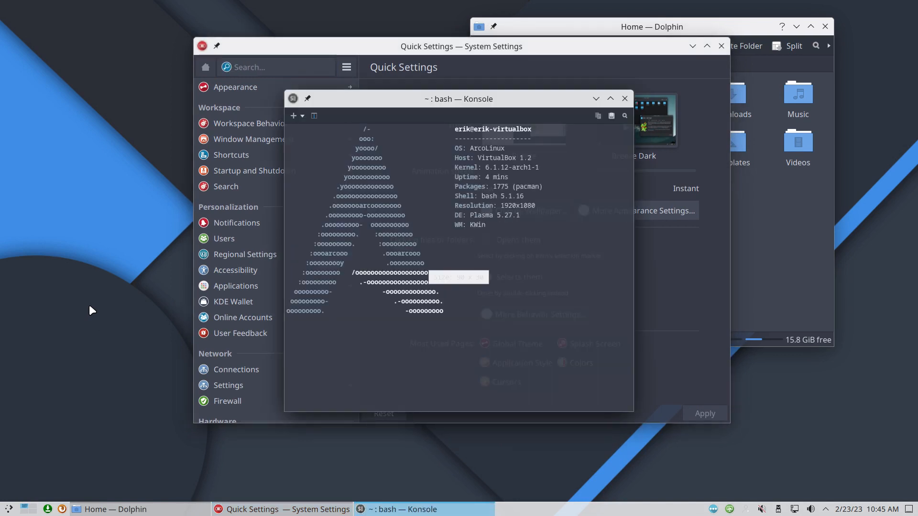
type("sudo pacman -Rq")
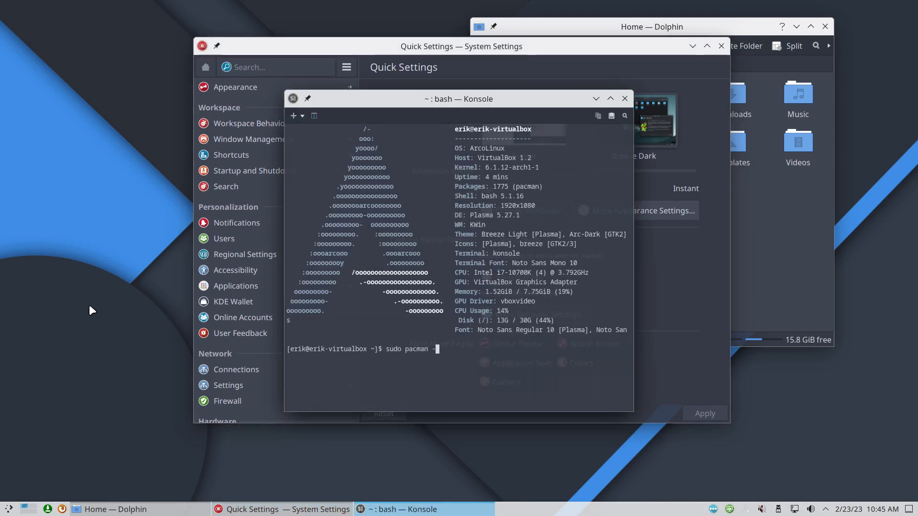
key("BackSpace")
type("qt")
key("Tab")
key("Tab")
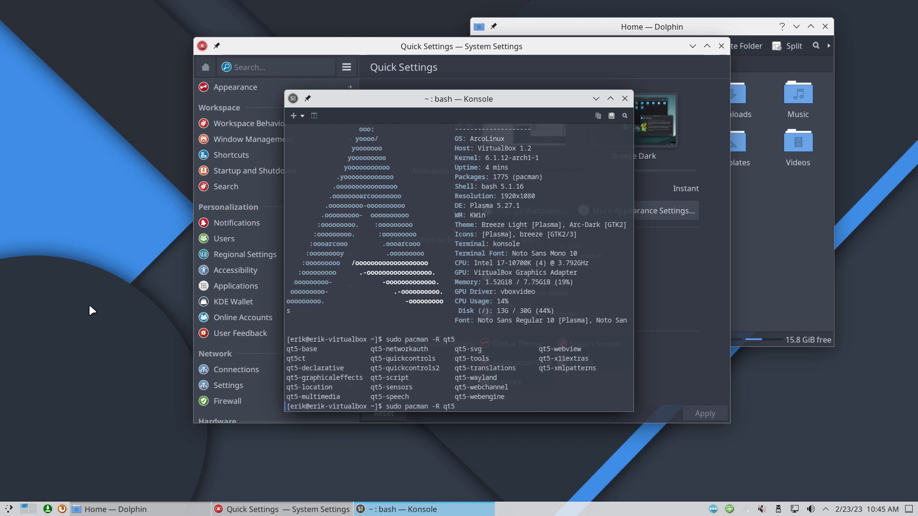
type("ct")
key("BackSpace")
key("BackSpace")
key("BackSpace")
type("6-")
key("Tab")
key("Tab")
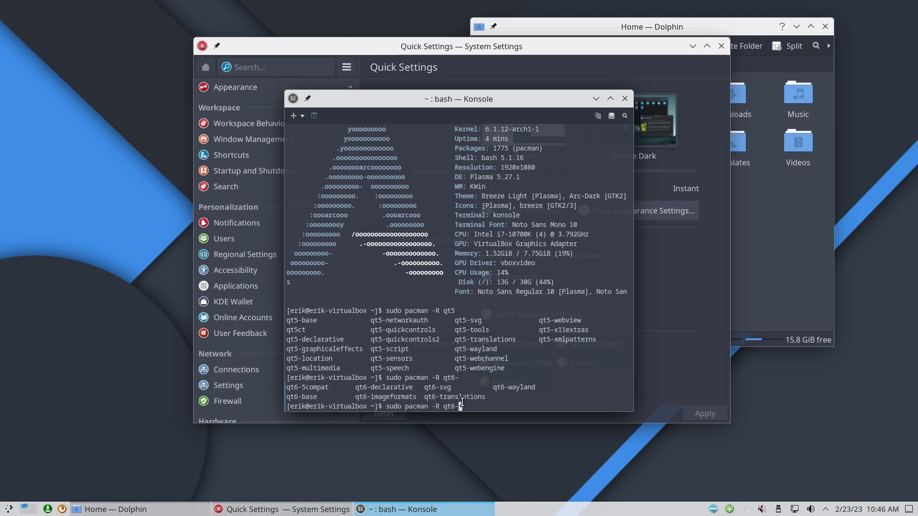
left_click(624, 98)
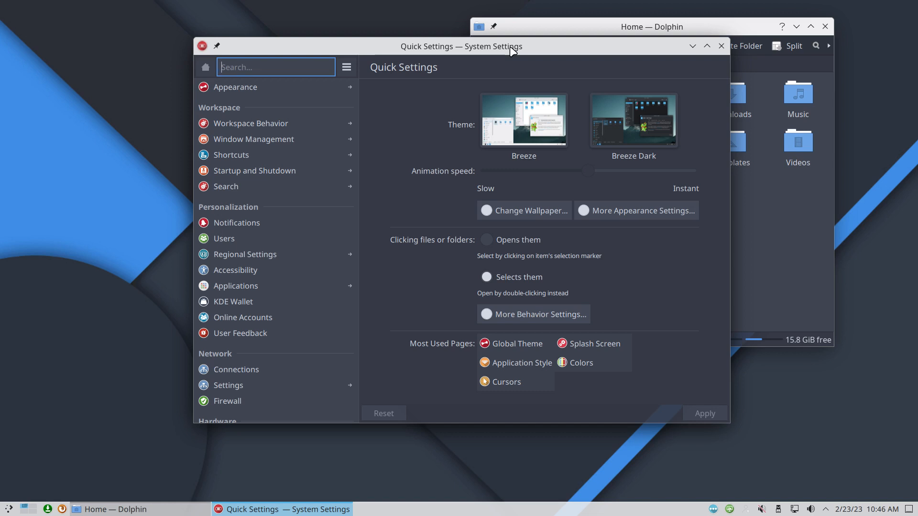
Step: Remove qt5ct with 'sudo pacman -R qt5ct' in a new Konsole, then close it
key("ctrl+alt+t")
type("sudo")
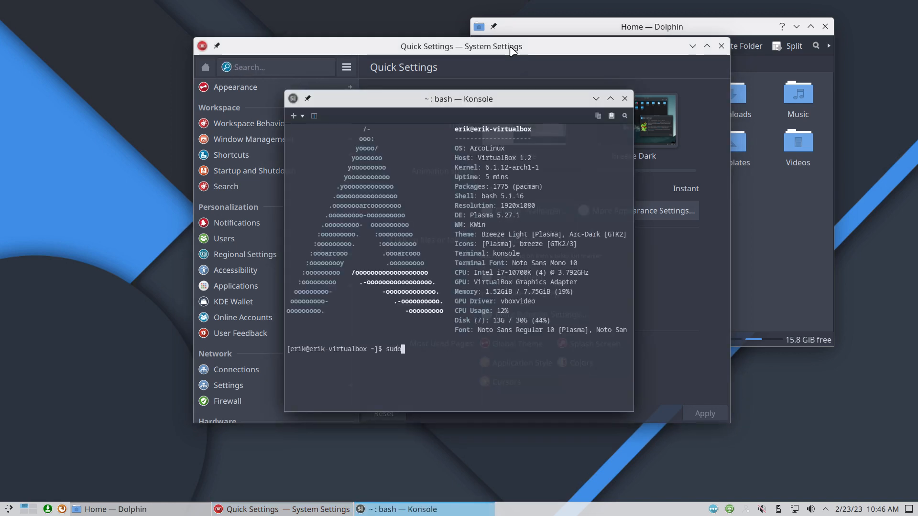
type(" pacman -R qt5ct")
key("Return")
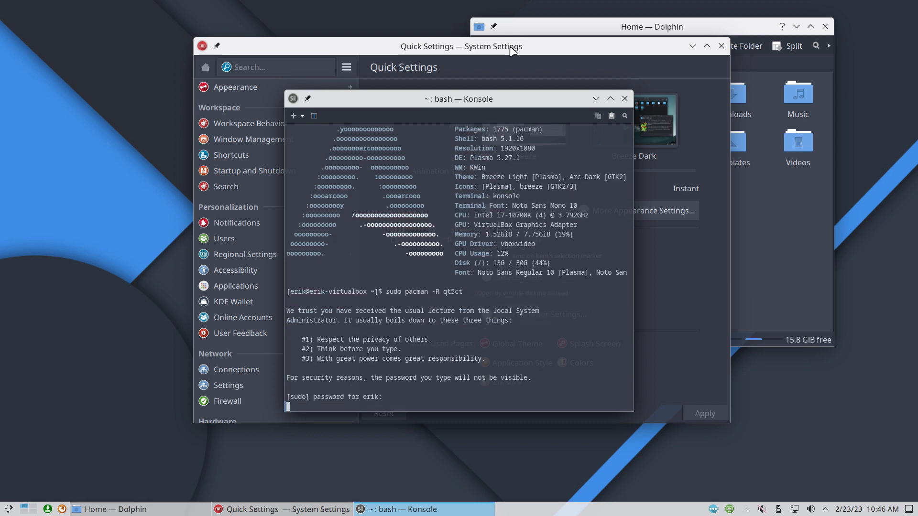
key("Return")
key("Return")
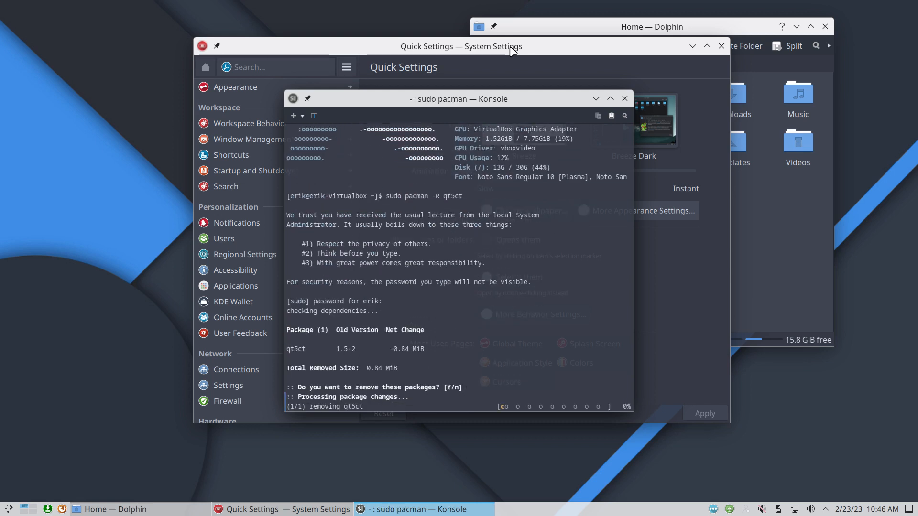
left_click(625, 98)
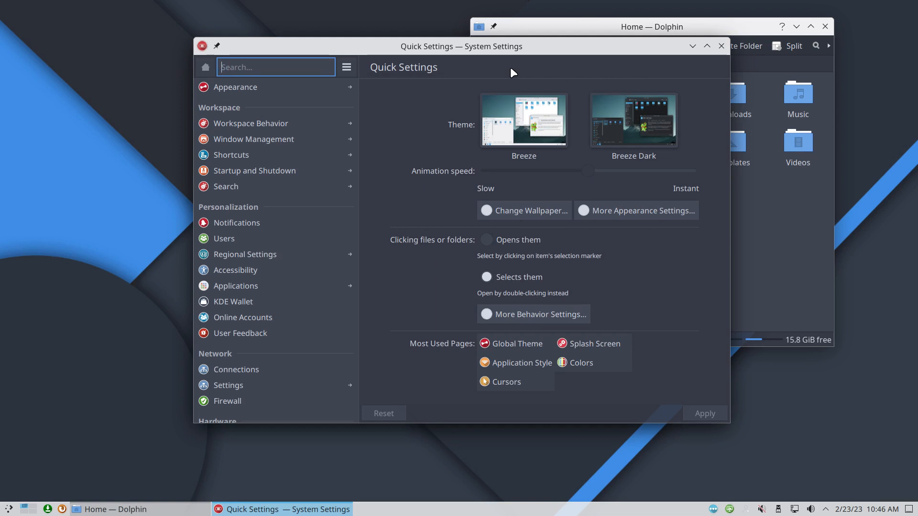
Step: Apply the ArcoLinux Arc Dark global theme and restore the settings window to floating size
left_click(285, 90)
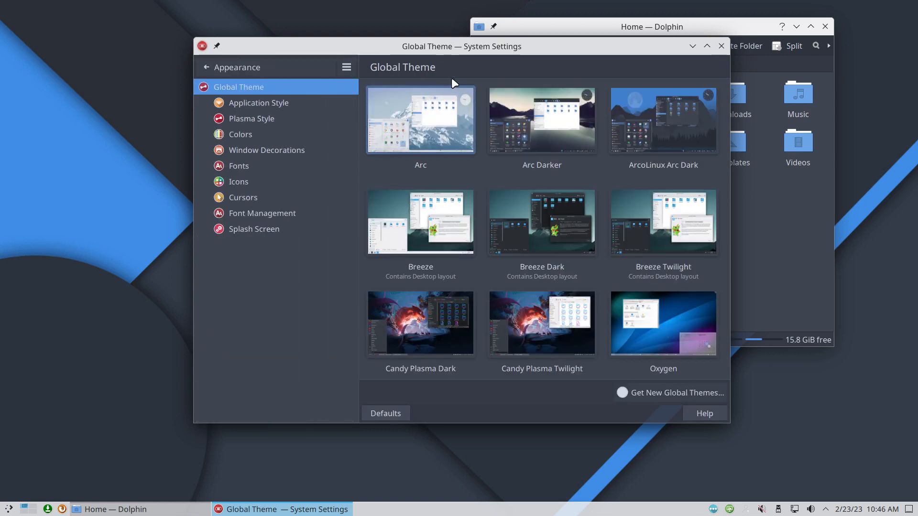
double_click(550, 50)
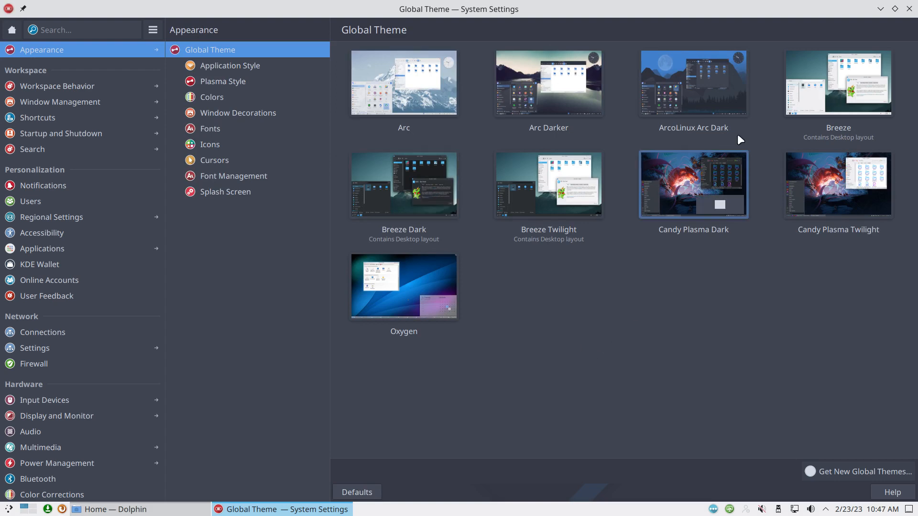
left_click(699, 94)
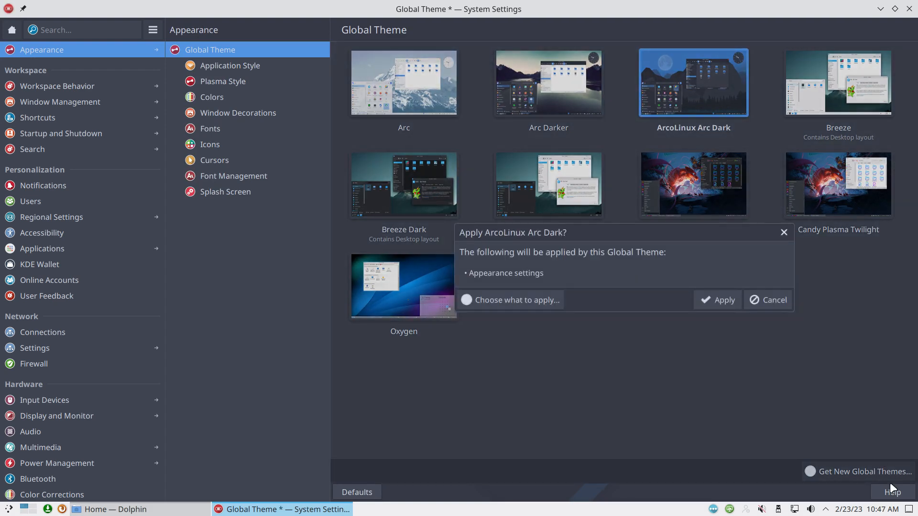
left_click(722, 300)
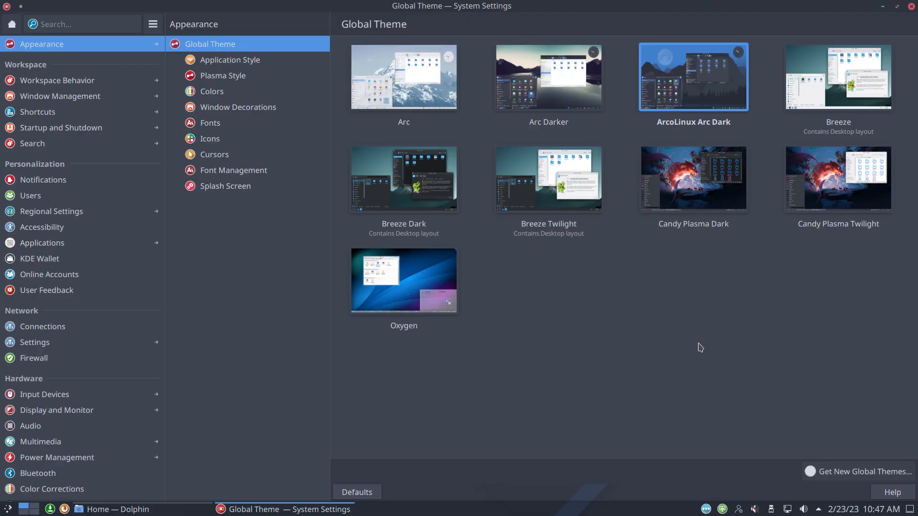
left_click_drag(423, 5, 432, 24)
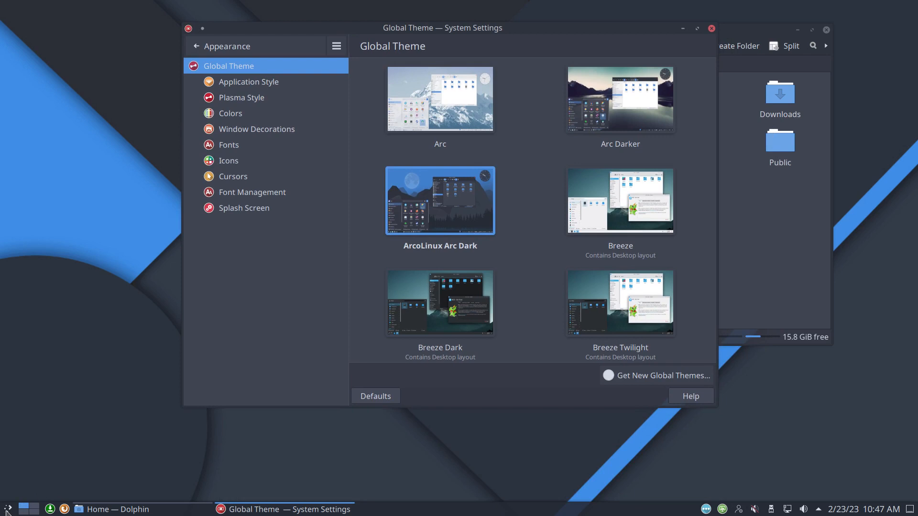
Step: Move the settings window up-left and apply the Arc Darker global theme
left_click(8, 510)
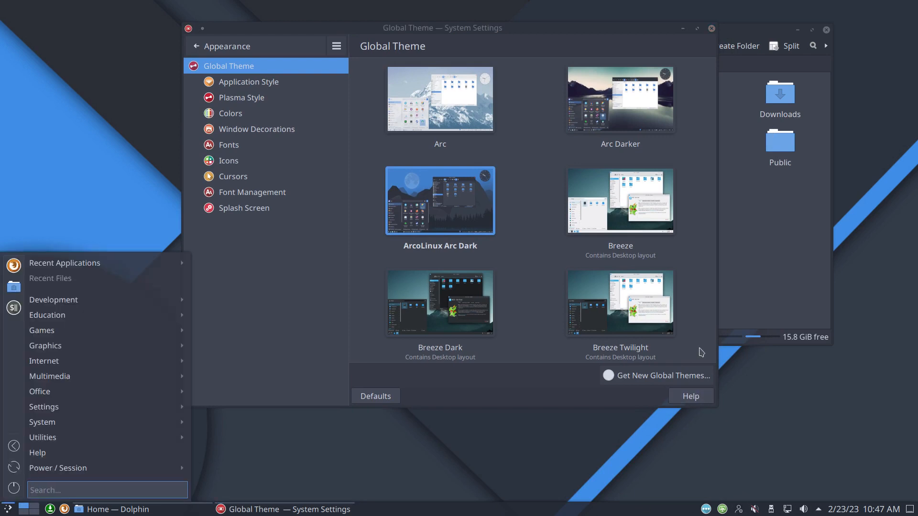
left_click(326, 256)
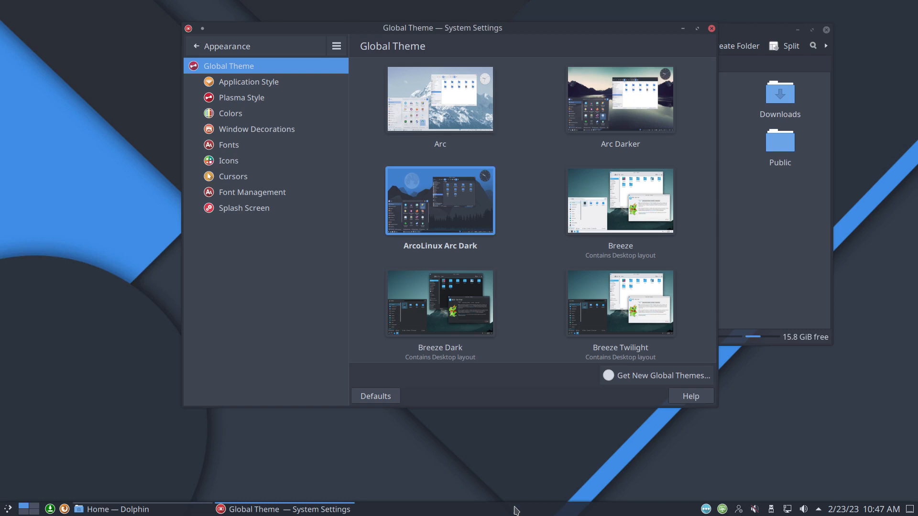
mouse_move(342, 510)
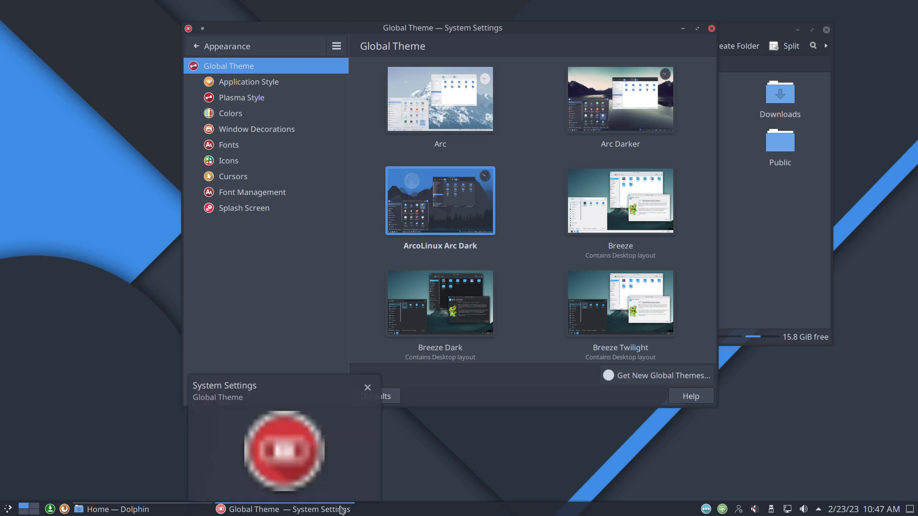
left_click_drag(488, 25, 376, 9)
left_click(471, 72)
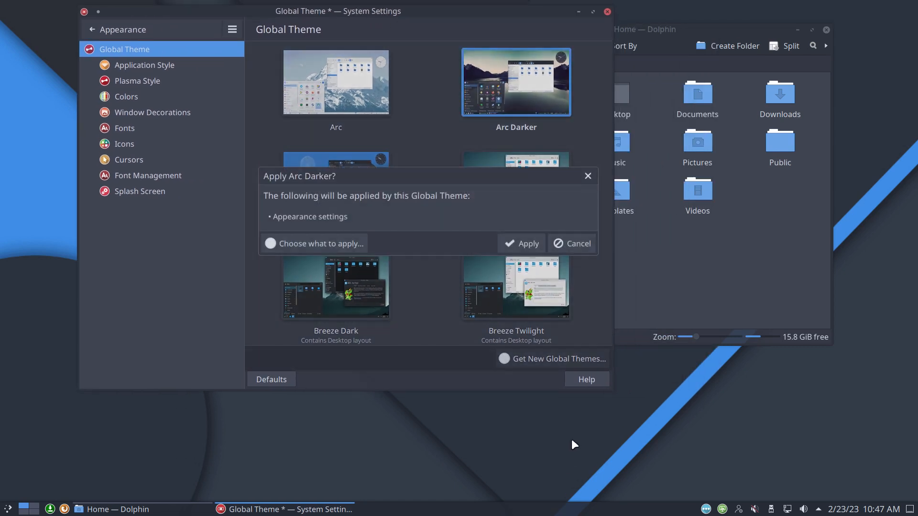
left_click(531, 248)
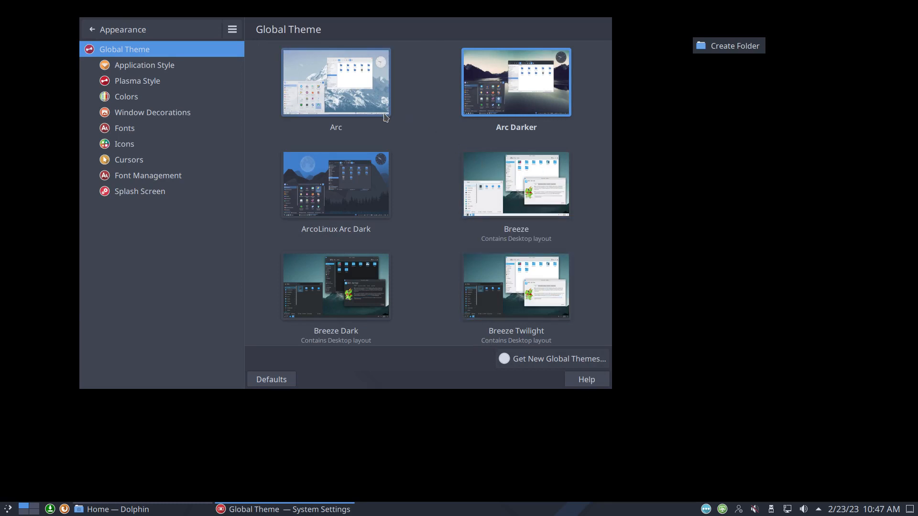
Step: Switch back to ArcoLinux Arc Dark, then reapply Arc Darker
left_click(366, 188)
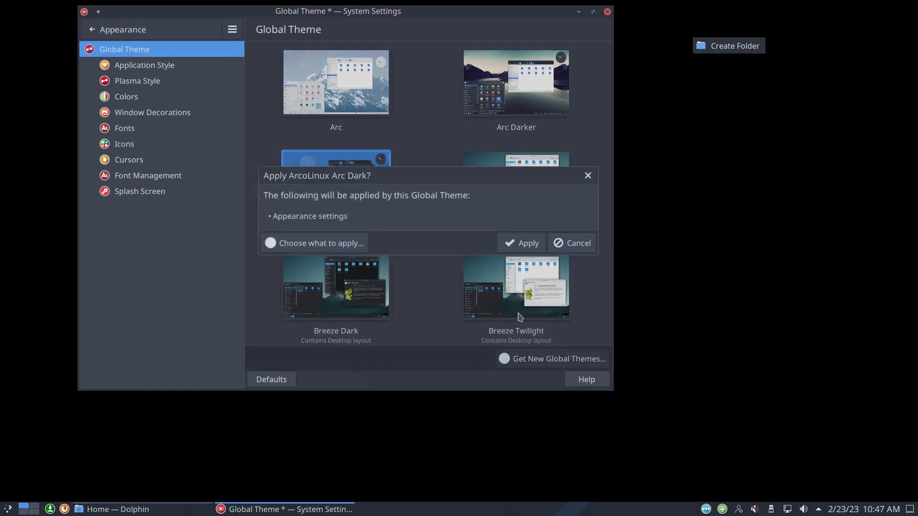
left_click(524, 245)
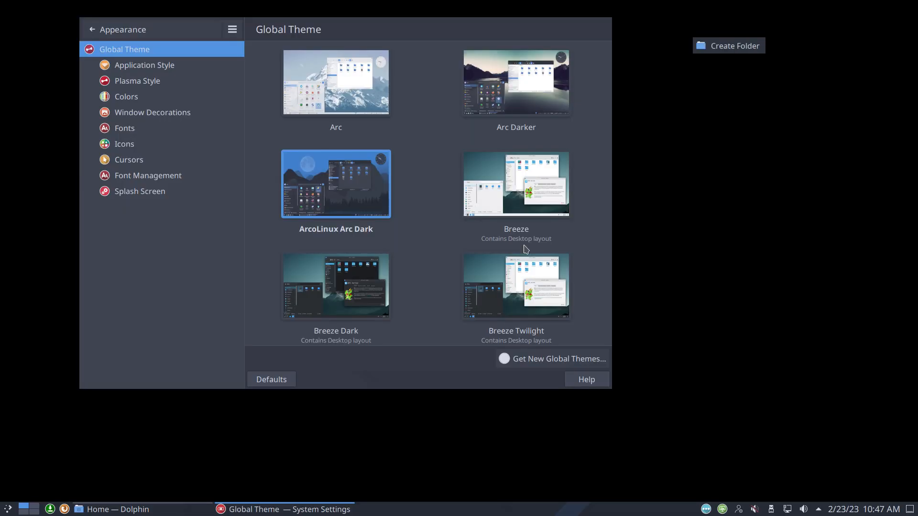
left_click(500, 104)
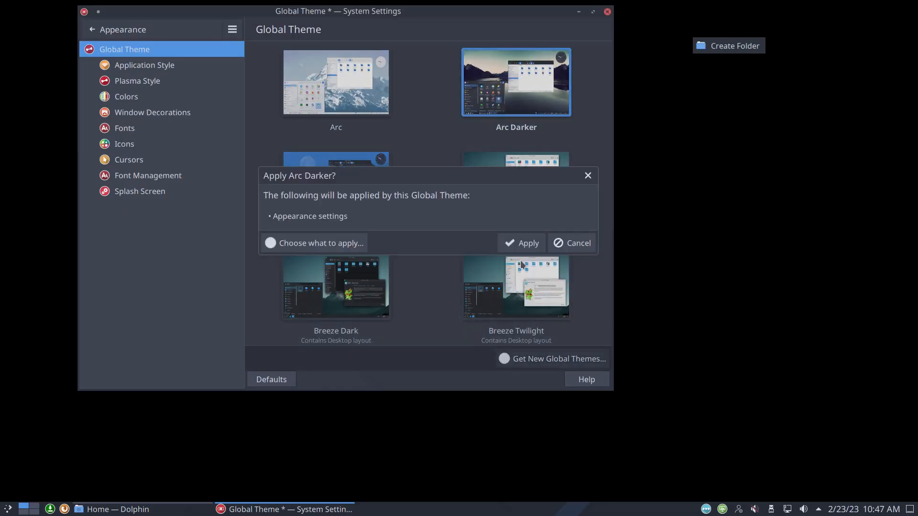
left_click(521, 244)
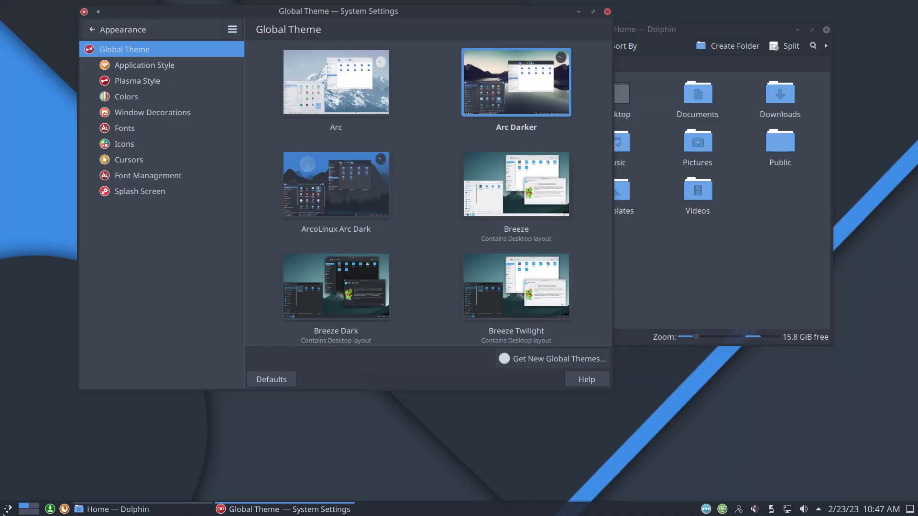
left_click(5, 509)
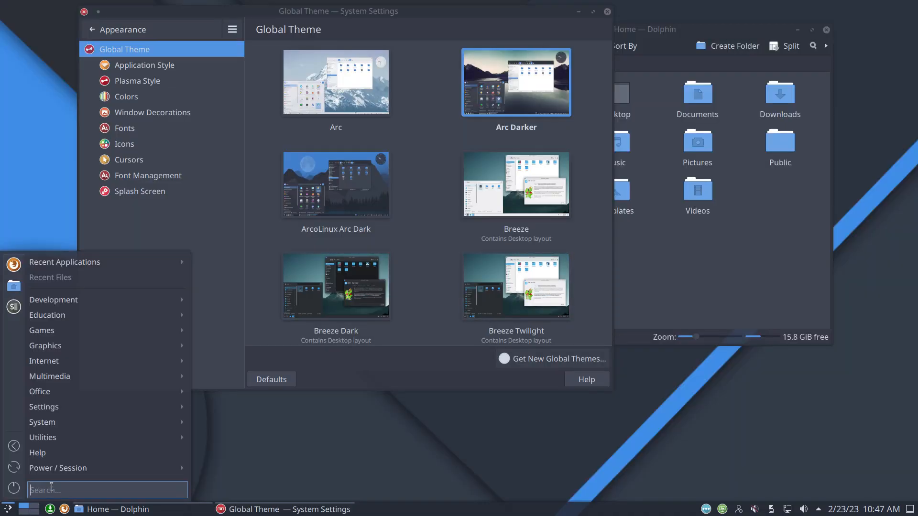
Step: Select the Candy Plasma Dark thumbnail in the Global Theme grid
mouse_move(92, 347)
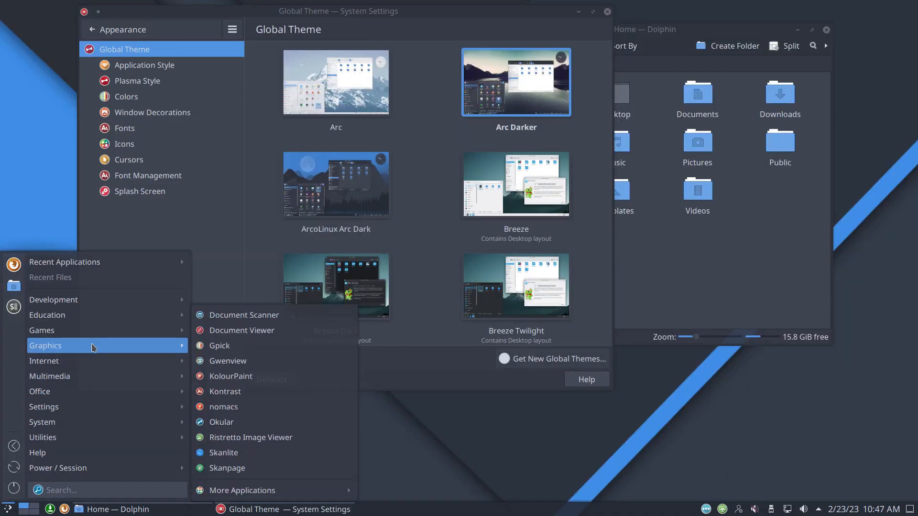
left_click(417, 361)
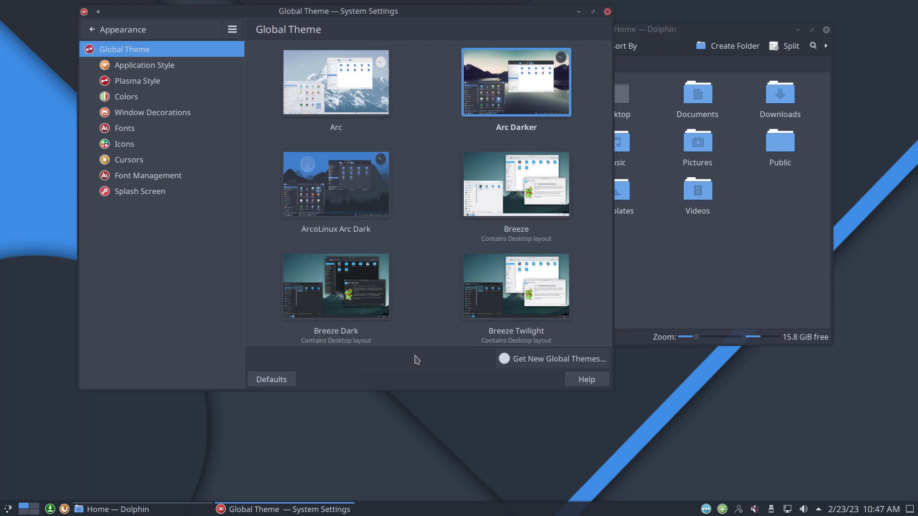
scroll(434, 326, "down", 5)
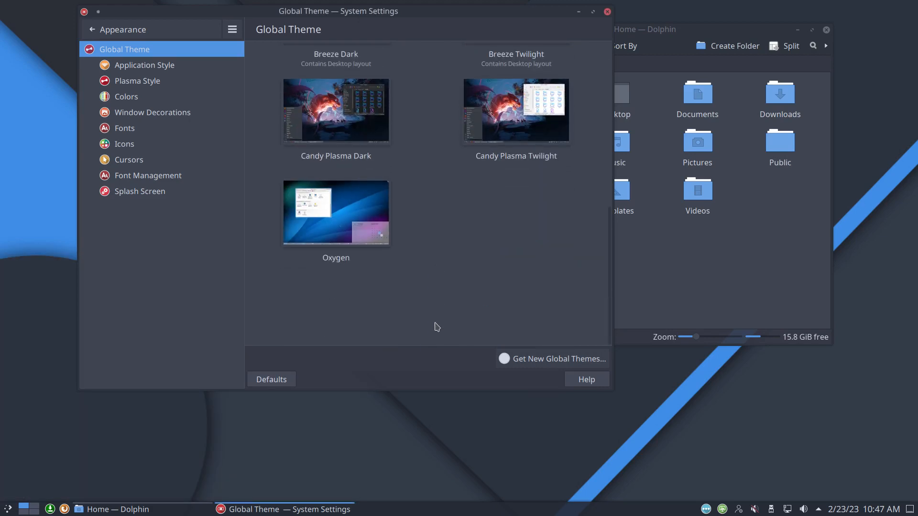
scroll(436, 326, "up", 2)
left_click(337, 176)
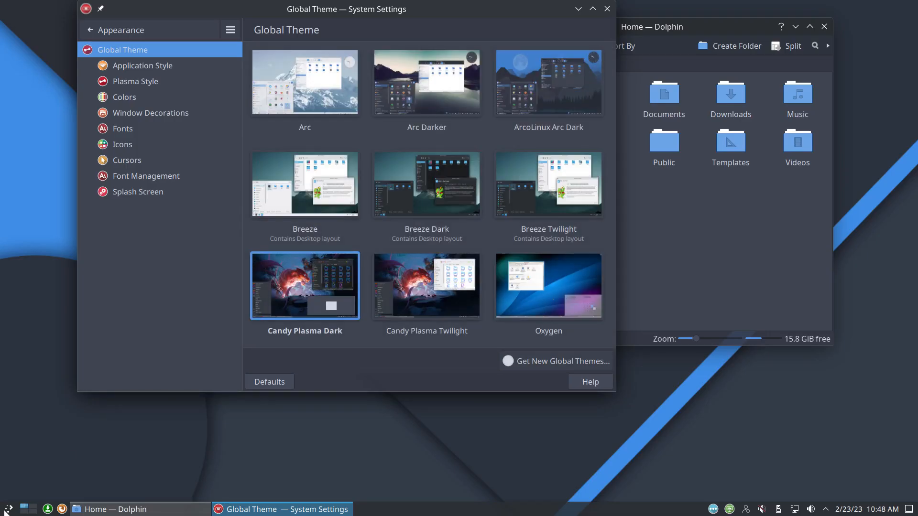
Step: Apply Candy Plasma Dark and confirm it in the 'Apply Candy Plasma Dark?' dialog
left_click(8, 509)
mouse_move(75, 365)
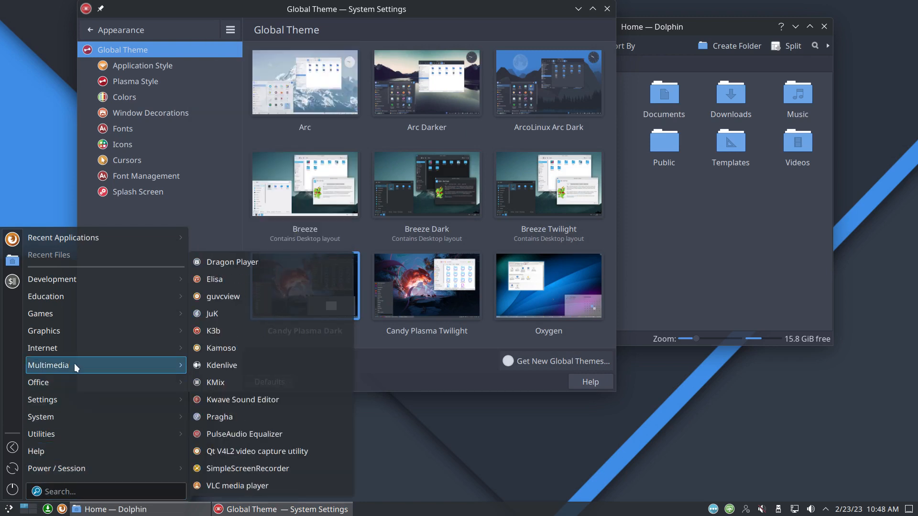
left_click(402, 361)
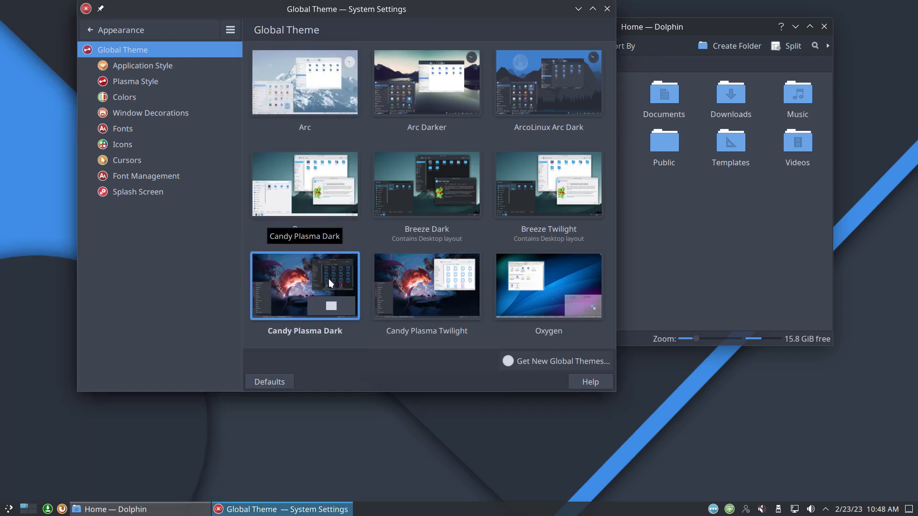
left_click(309, 274)
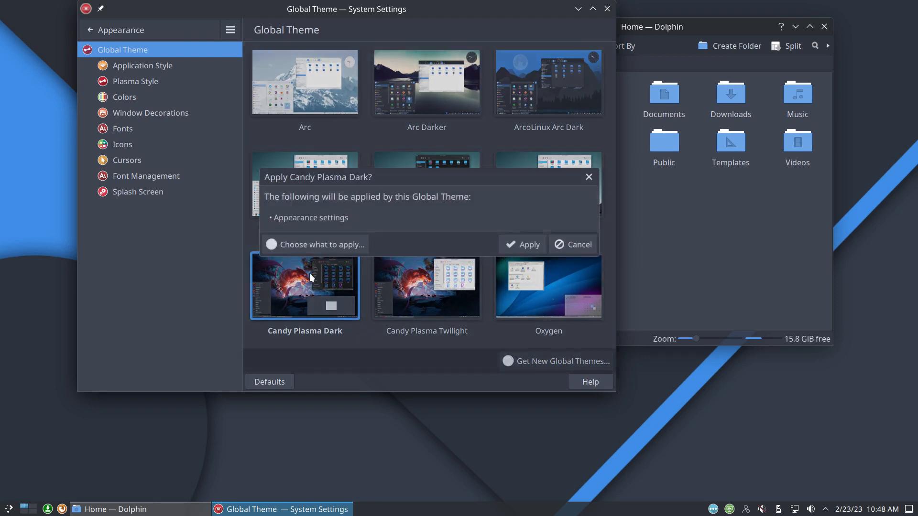
left_click(536, 246)
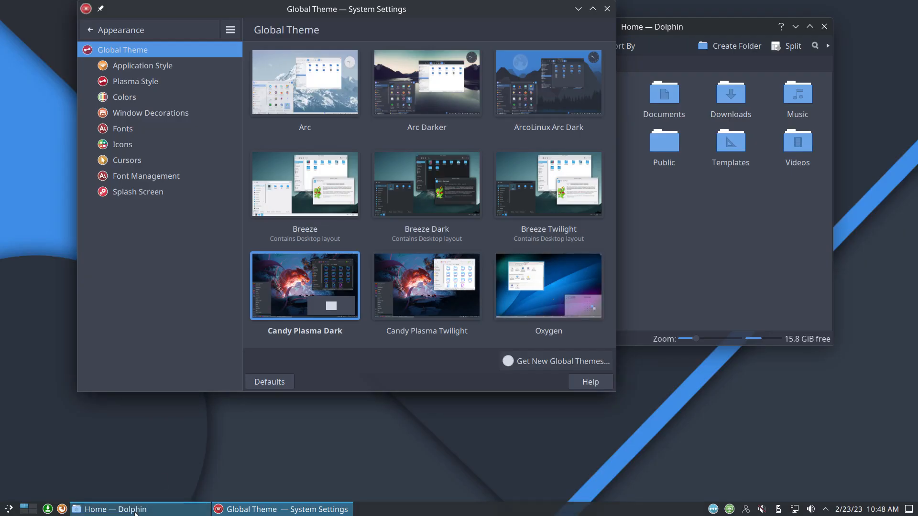
Step: Log out of the Plasma session, log back in with the account password, and launch Dolphin
left_click(9, 509)
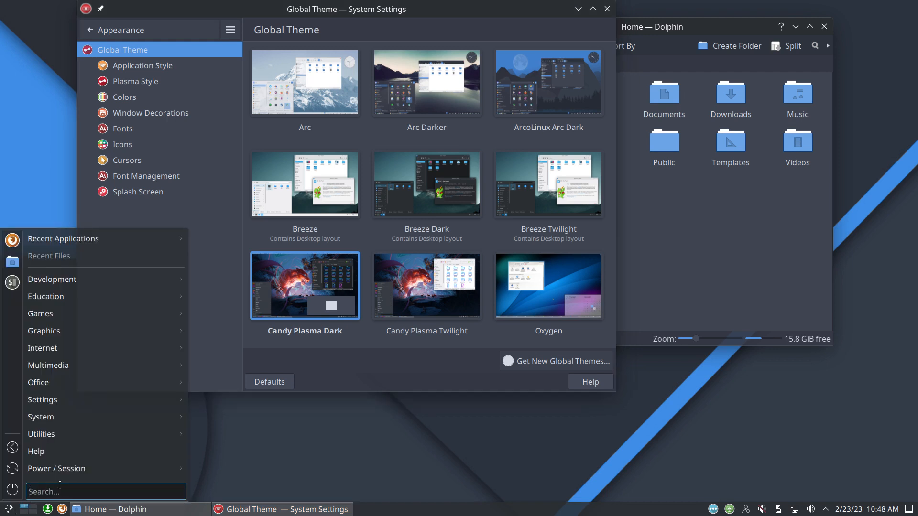
mouse_move(177, 469)
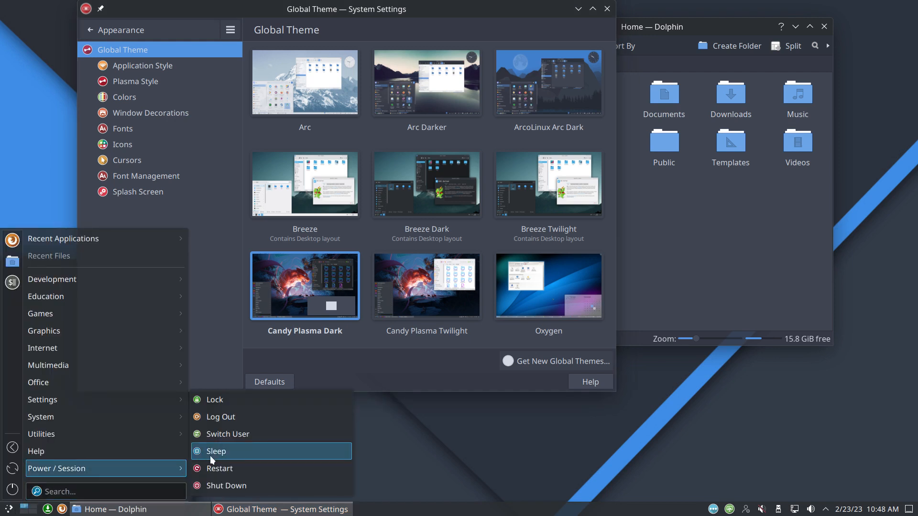
left_click(285, 416)
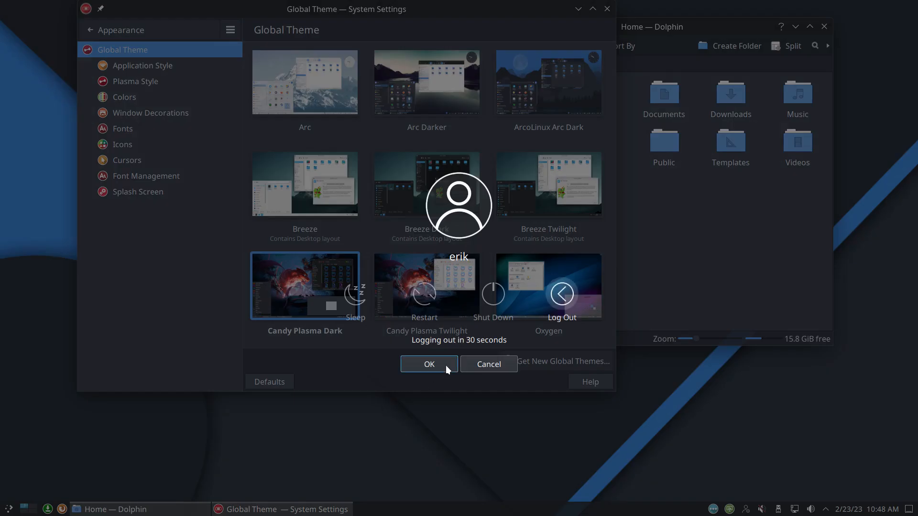
left_click(552, 304)
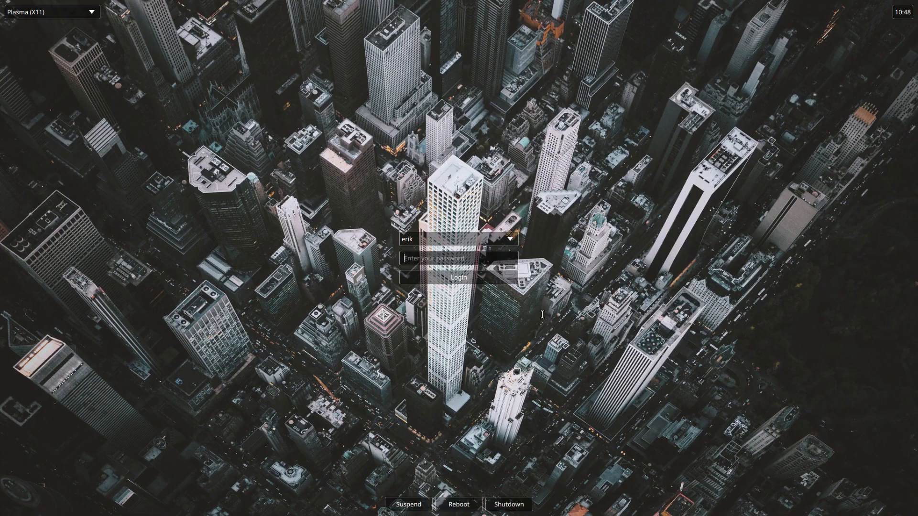
type("******")
key("Return")
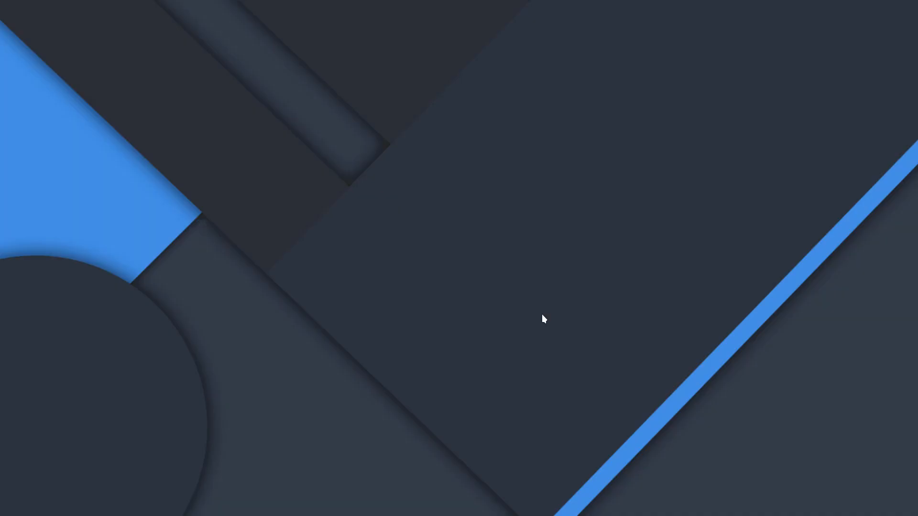
left_click(75, 509)
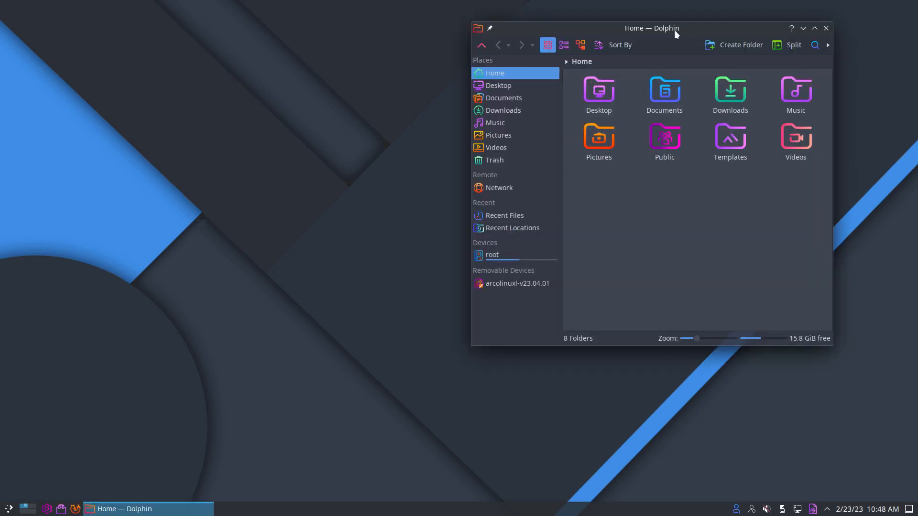
Step: Nudge the Dolphin window right and relaunch System Settings from the taskbar
left_click_drag(673, 31, 683, 34)
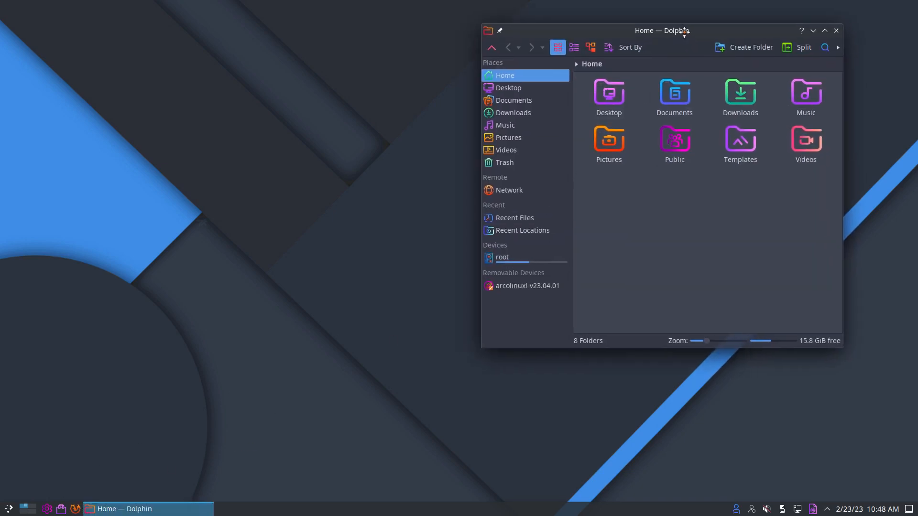
left_click(8, 510)
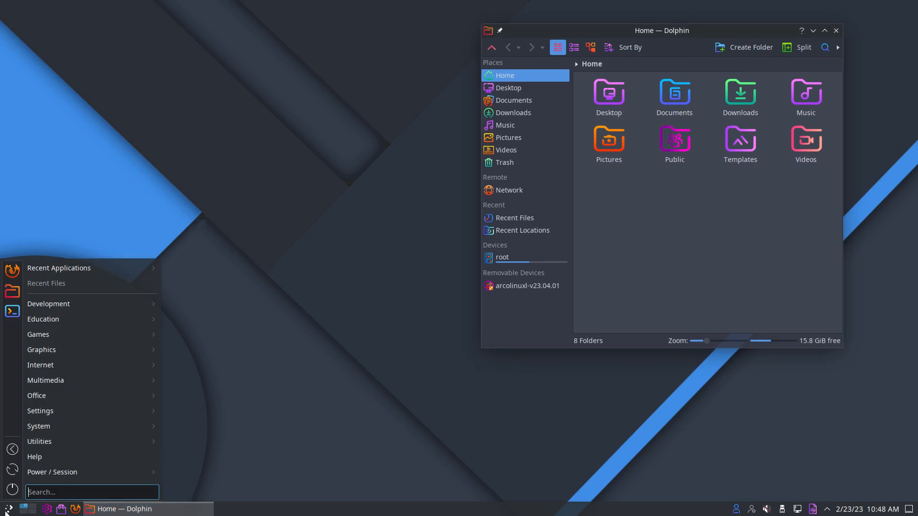
left_click(48, 508)
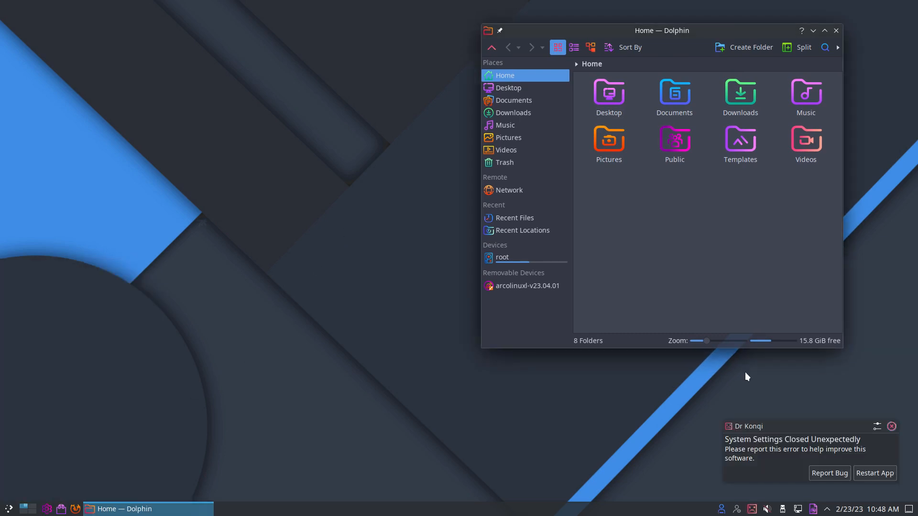
Step: Restart the crashed System Settings, then move and enlarge its window
left_click(876, 472)
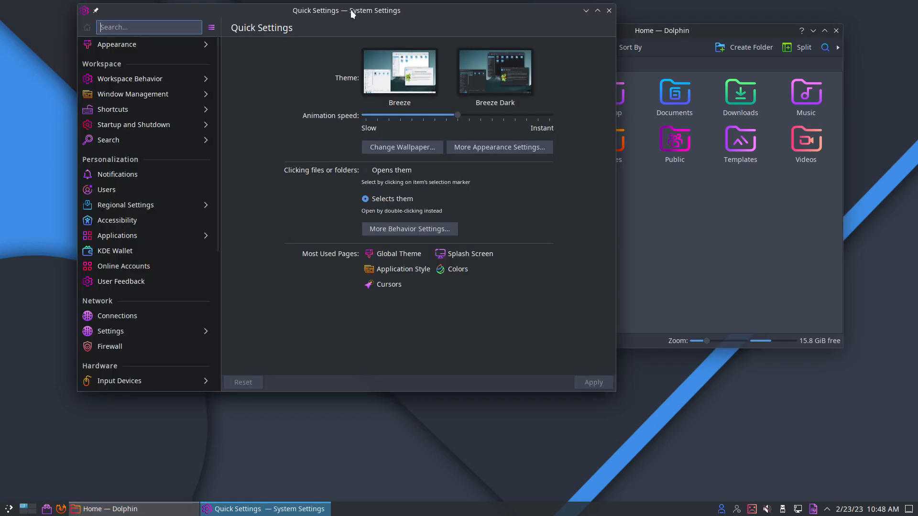
left_click_drag(352, 14, 399, 39)
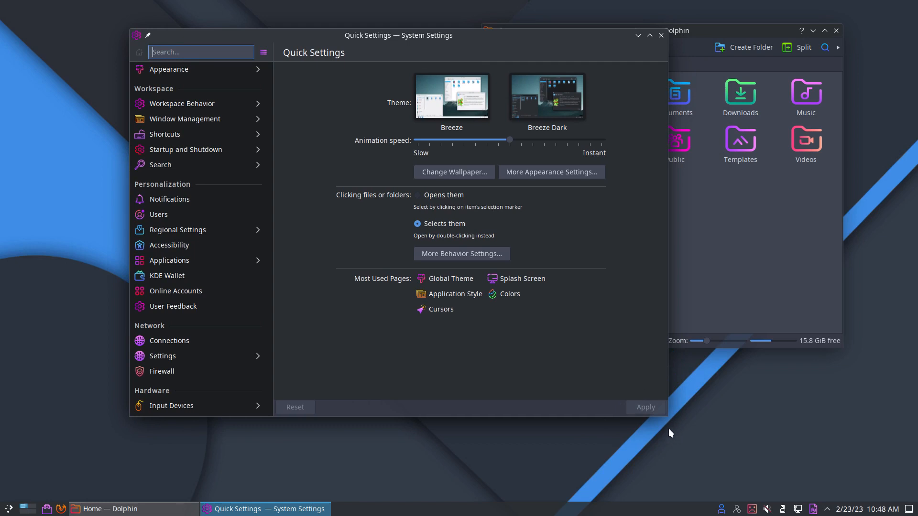
left_click_drag(668, 416, 829, 475)
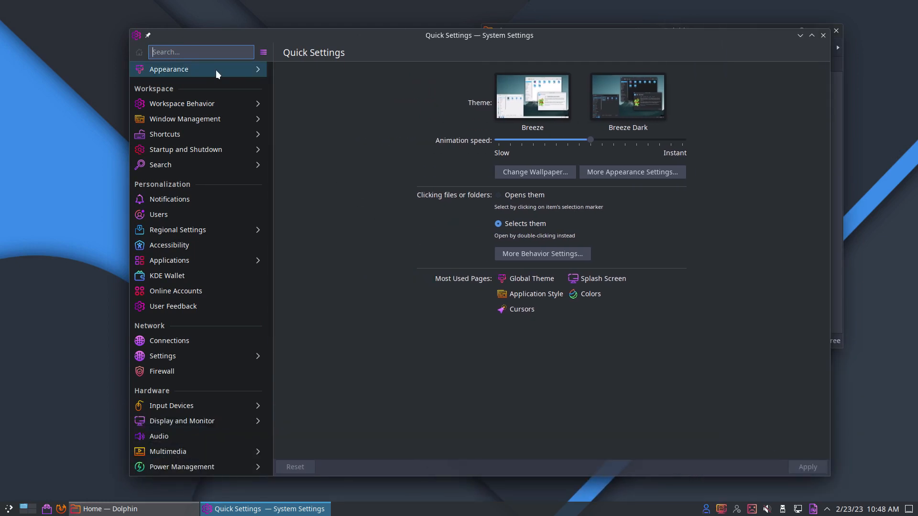
Step: Browse Workspace Behavior, Window Management, Shortcuts, Startup and Shutdown, and Regional Settings, then return to Appearance
left_click(216, 106)
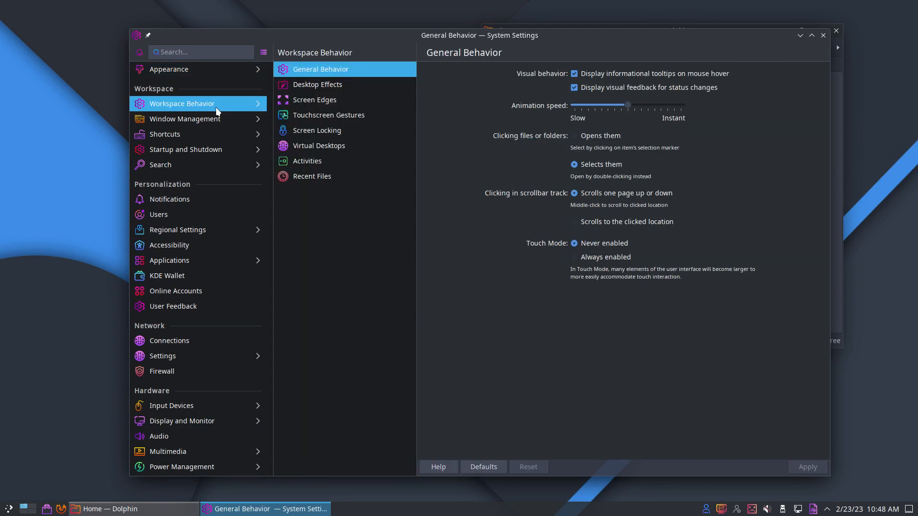
left_click(217, 123)
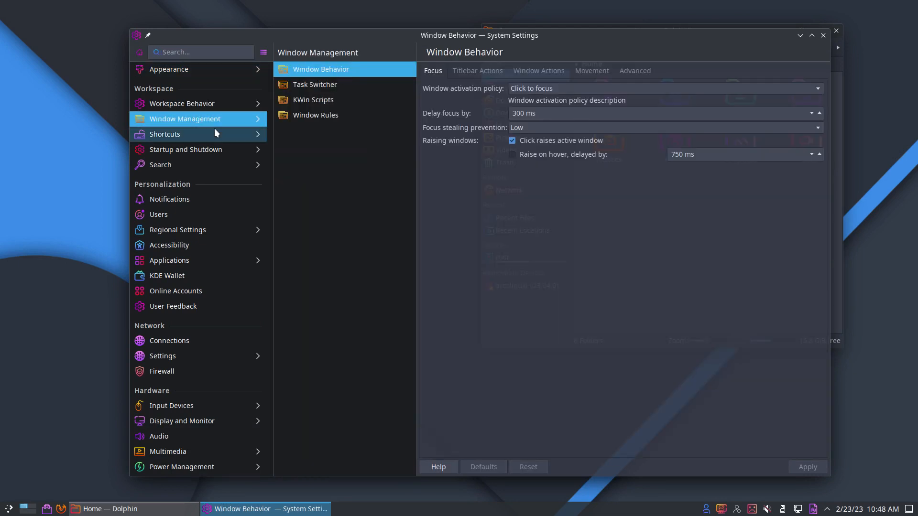
left_click(222, 139)
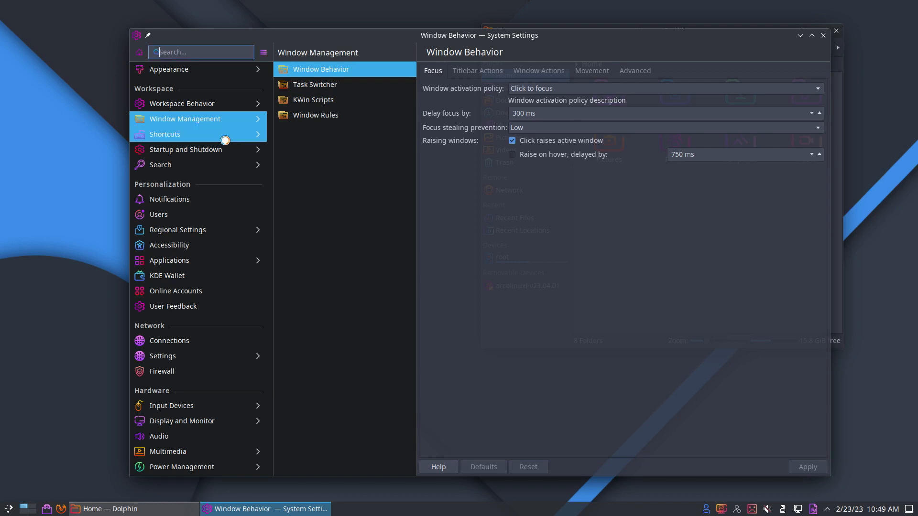
scroll(466, 153, "down", 3)
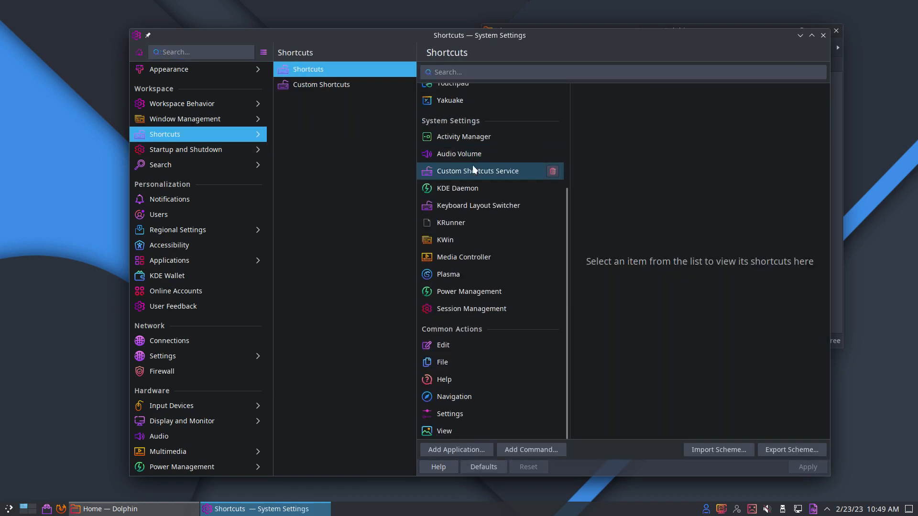
left_click(182, 153)
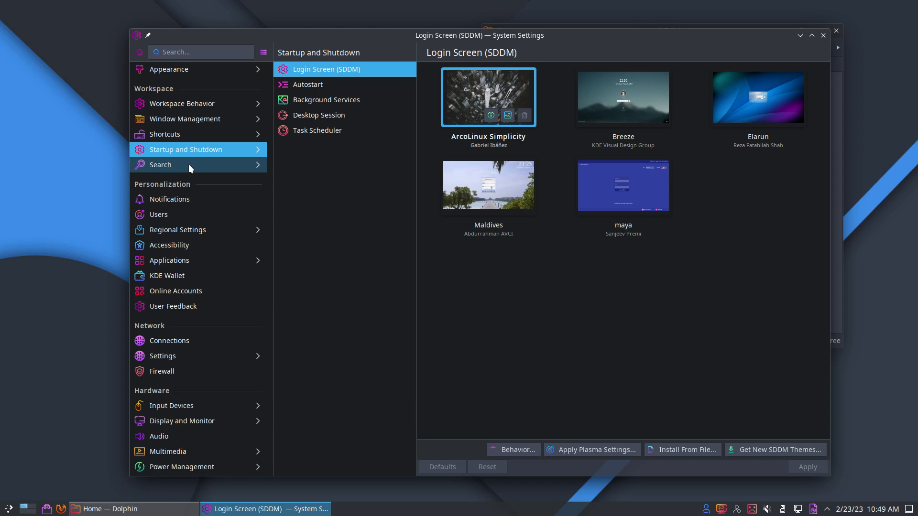
left_click(239, 235)
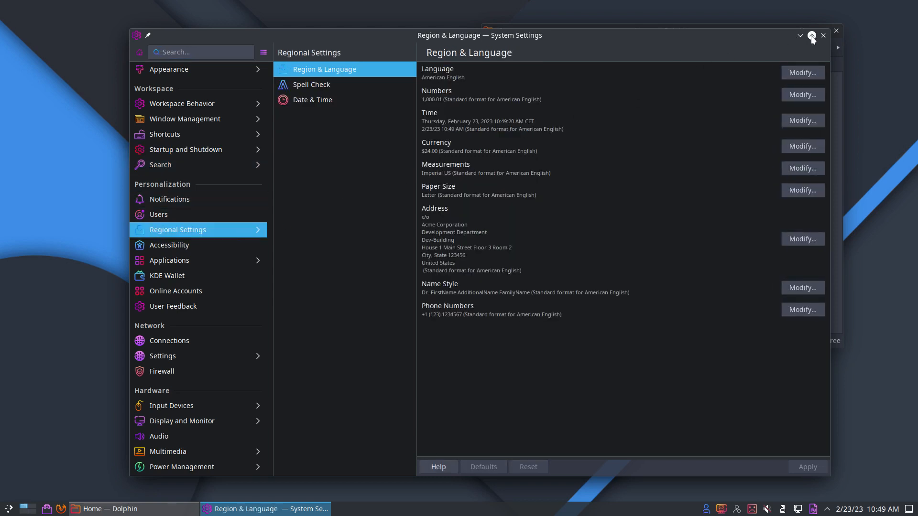
left_click(201, 69)
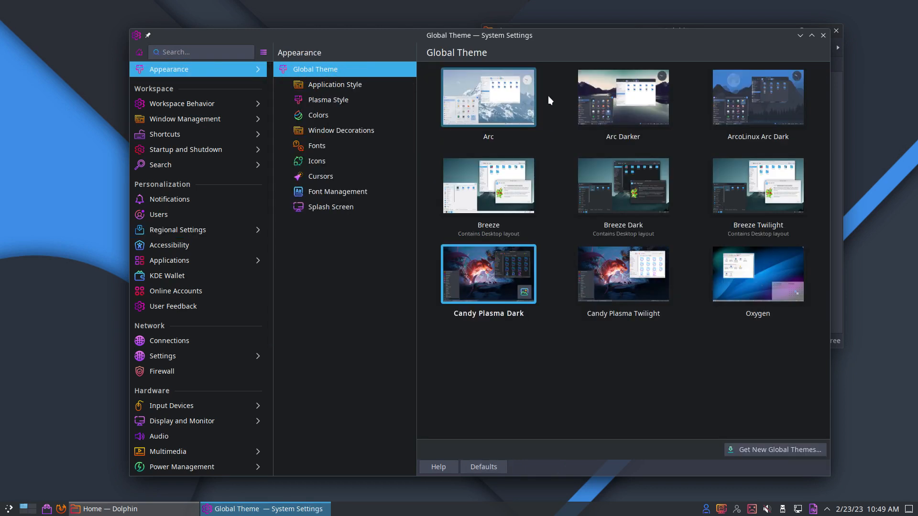
Step: Apply the Breeze Dark global theme and go to the Icons page
left_click(598, 165)
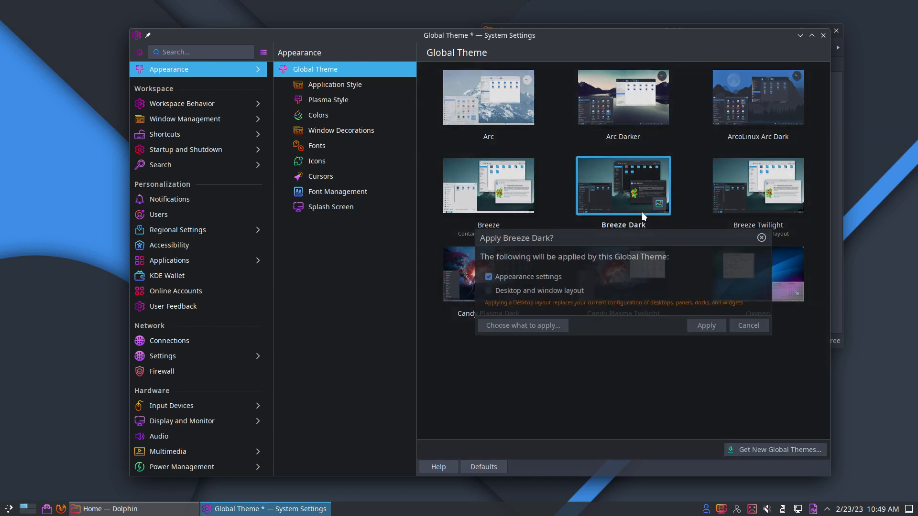
left_click(707, 313)
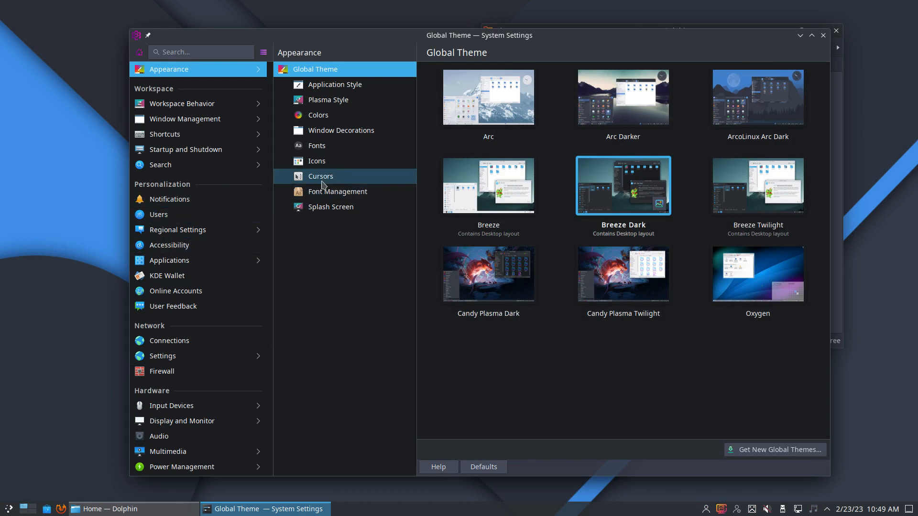
left_click(326, 165)
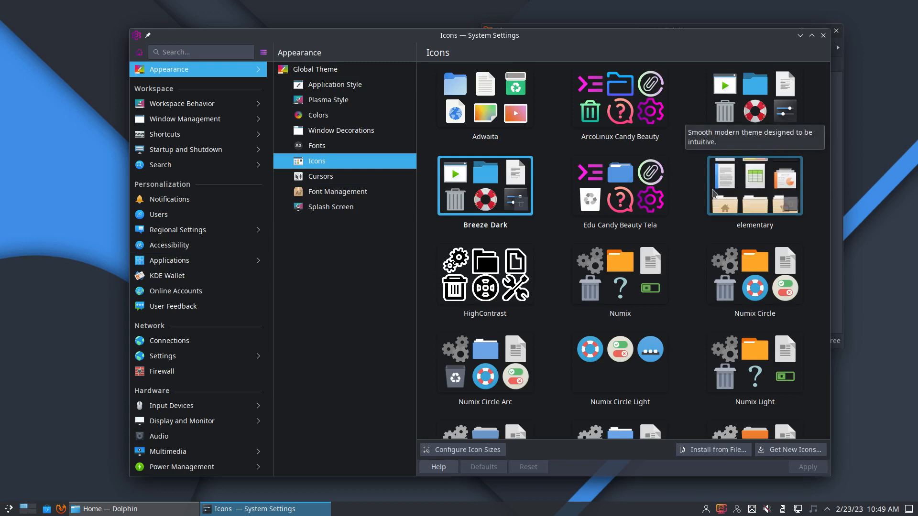
Step: Apply the Edu Candy Beauty Tela icons, open a second Dolphin window, and close System Settings
left_click(627, 201)
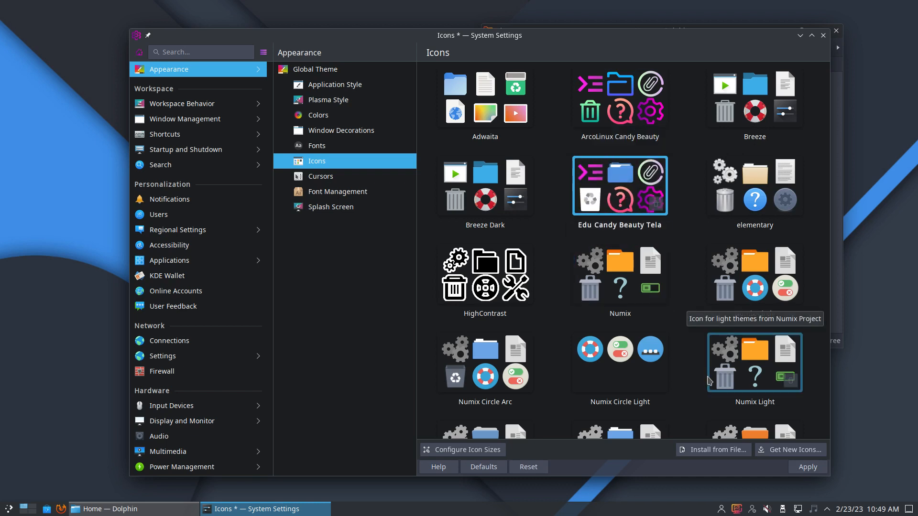
left_click(797, 468)
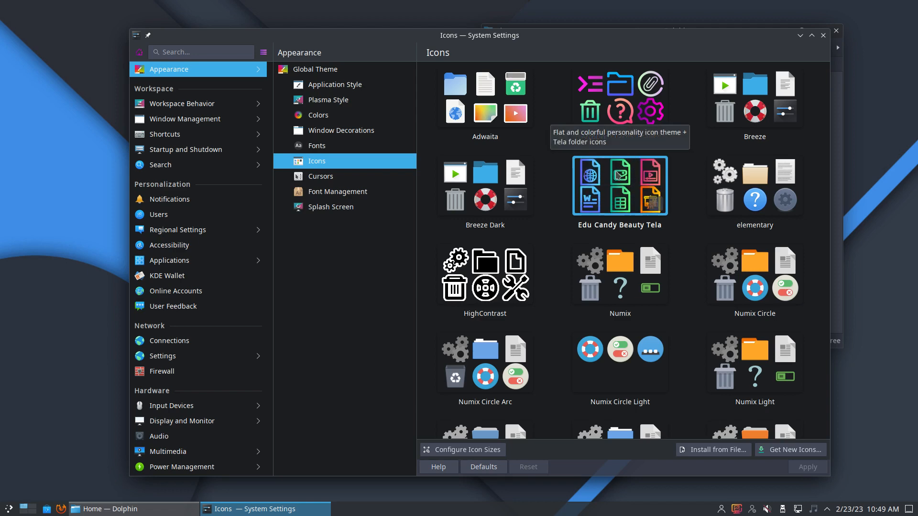
key("super+e")
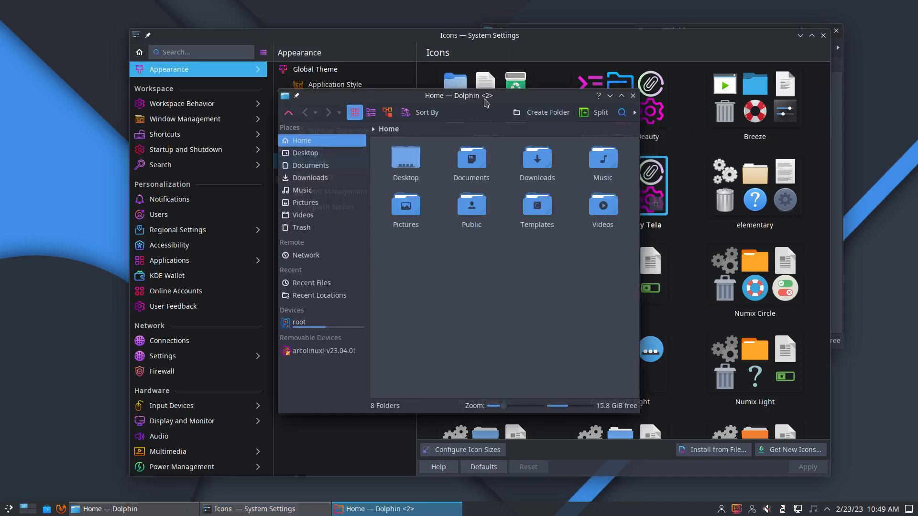
left_click_drag(485, 100, 684, 153)
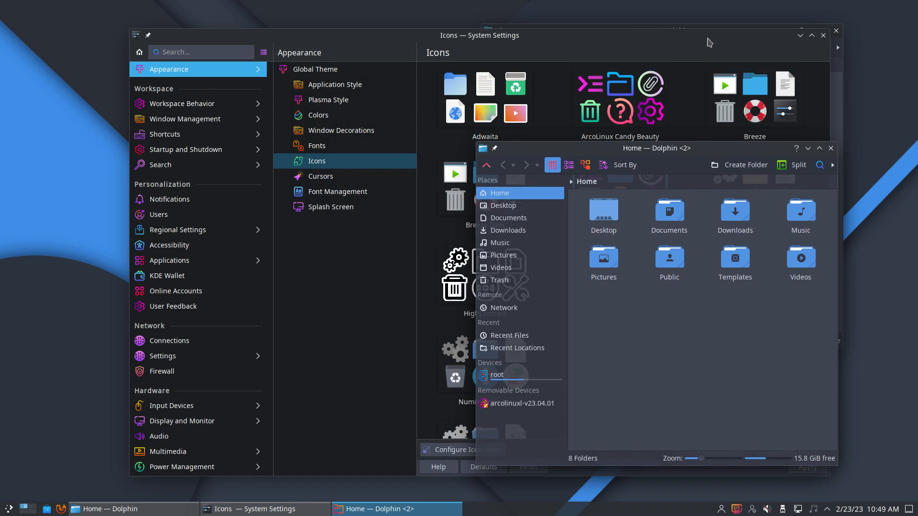
left_click_drag(709, 43, 639, 31)
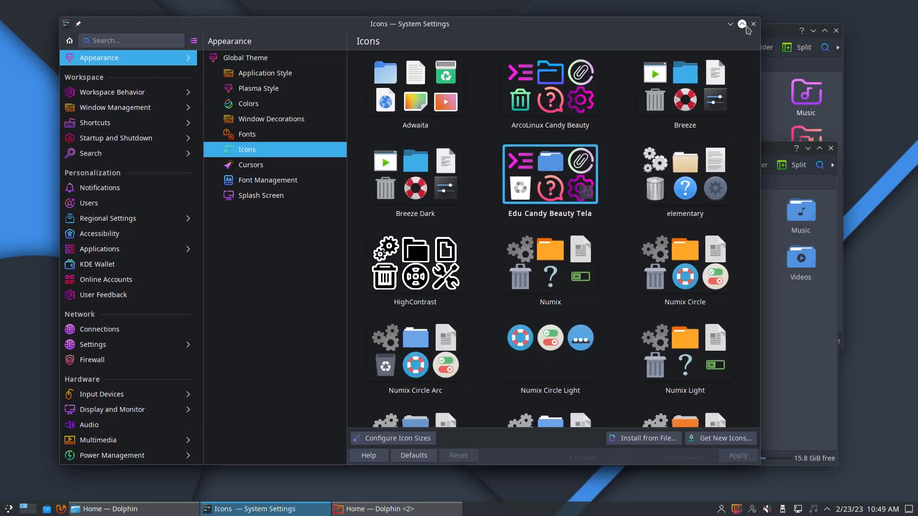
left_click(753, 24)
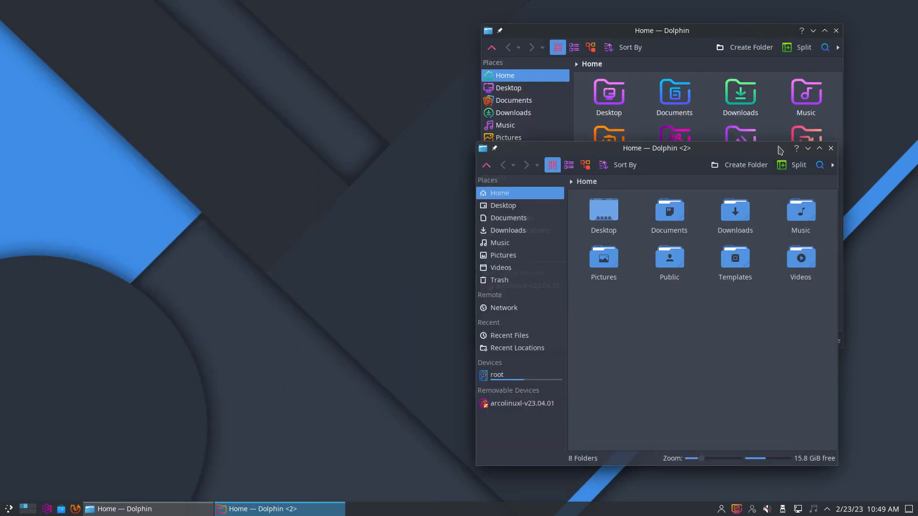
Step: Move the second Dolphin window to the upper left and reach the launcher's Power / Session options
left_click_drag(738, 149, 329, 47)
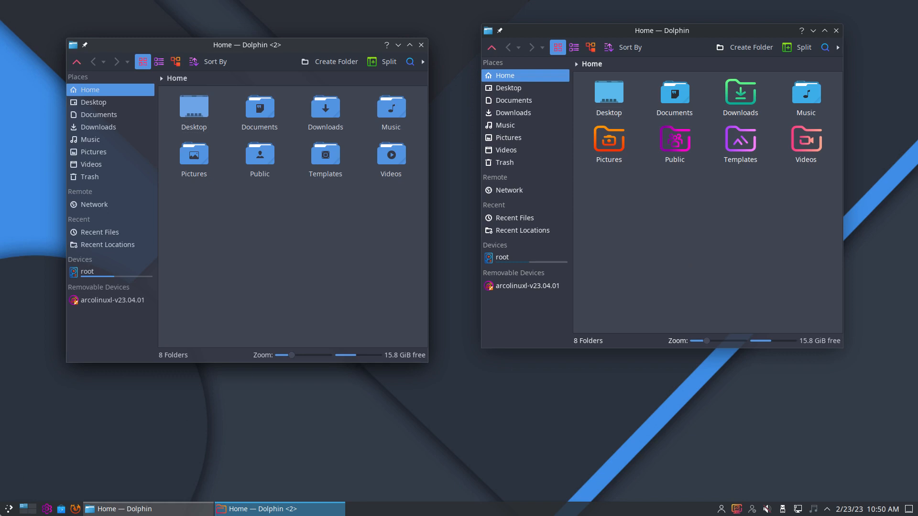
left_click(8, 508)
mouse_move(58, 394)
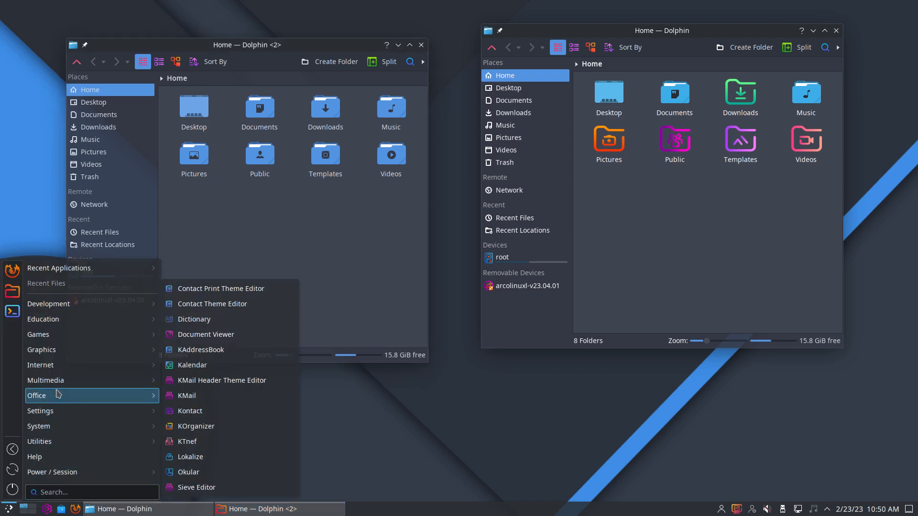
mouse_move(79, 300)
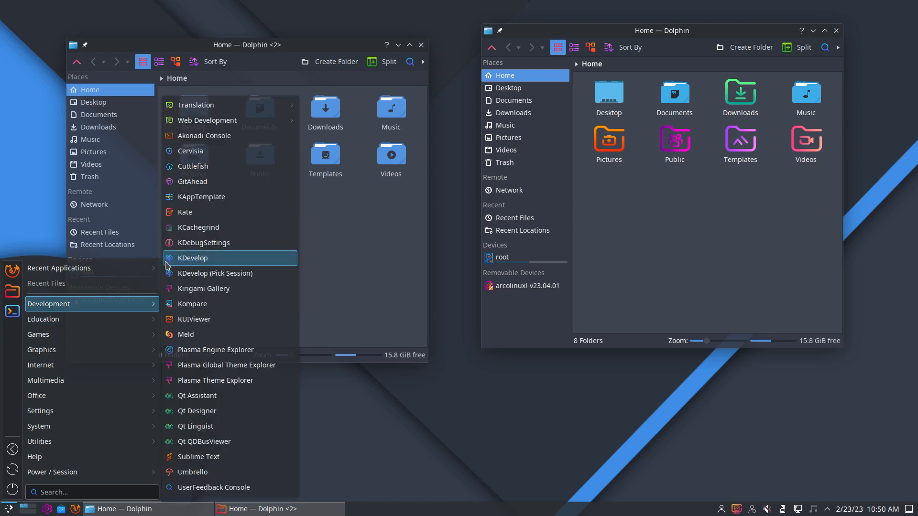
left_click(355, 233)
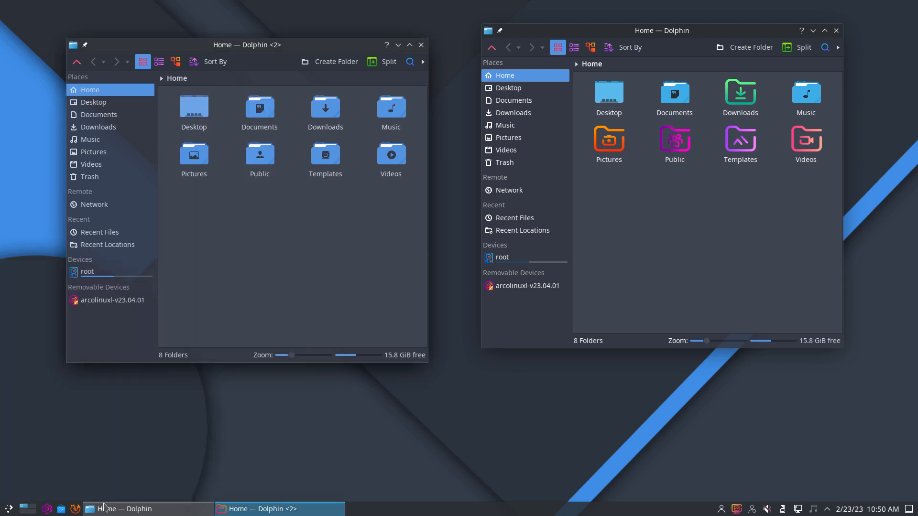
left_click(13, 508)
mouse_move(89, 474)
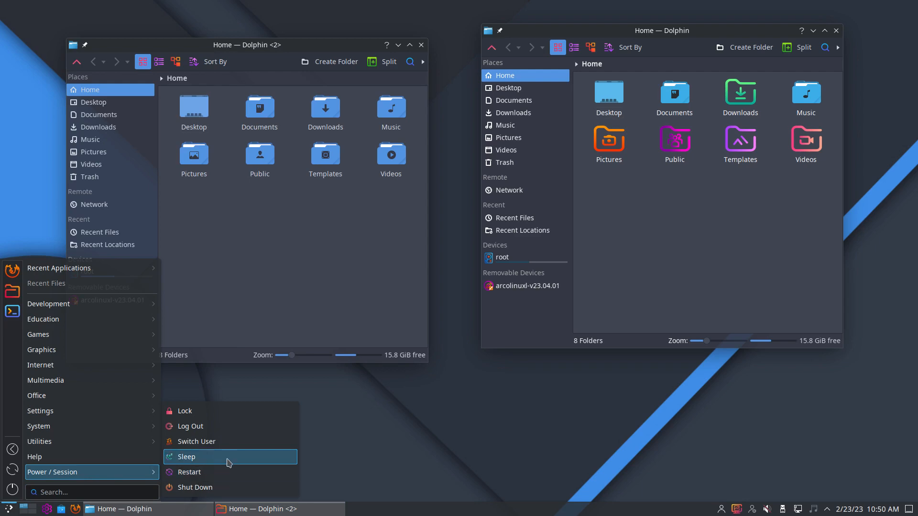
Step: Log out of the Plasma session from the application launcher's power menu
left_click(258, 426)
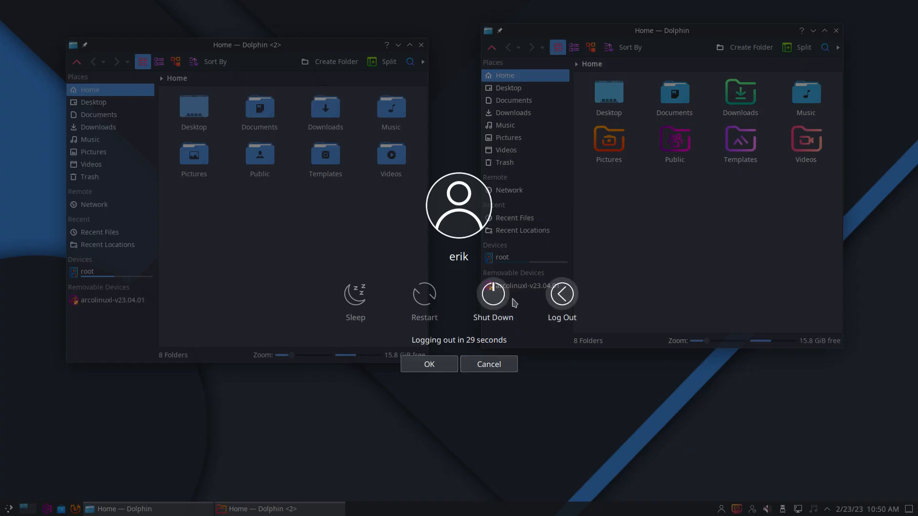
left_click(556, 302)
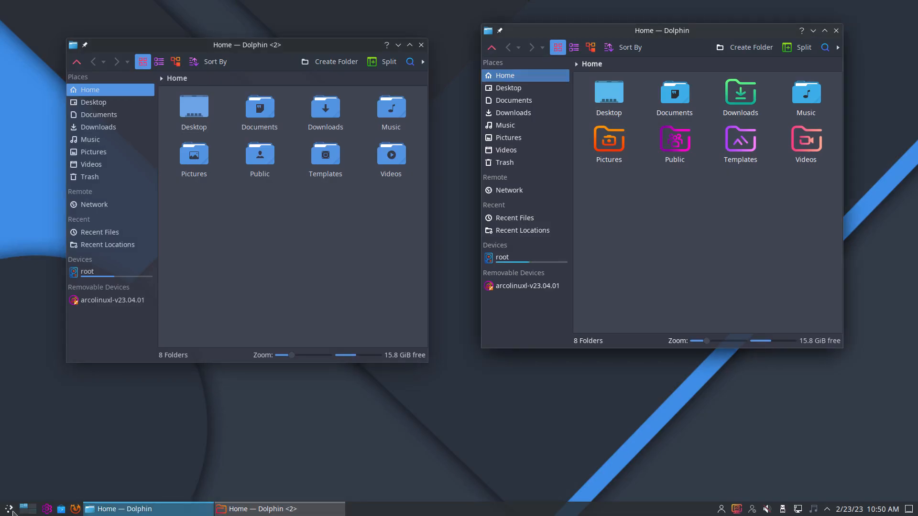
left_click(8, 509)
mouse_move(102, 473)
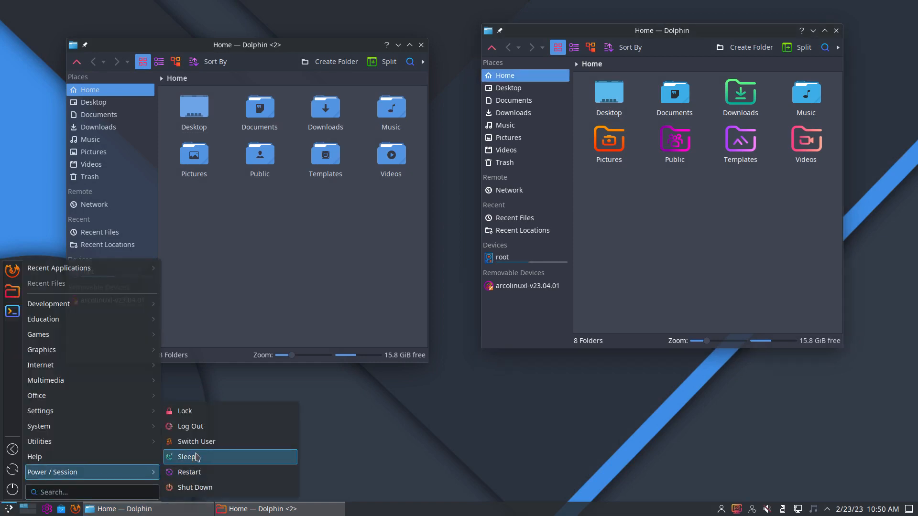
left_click(281, 427)
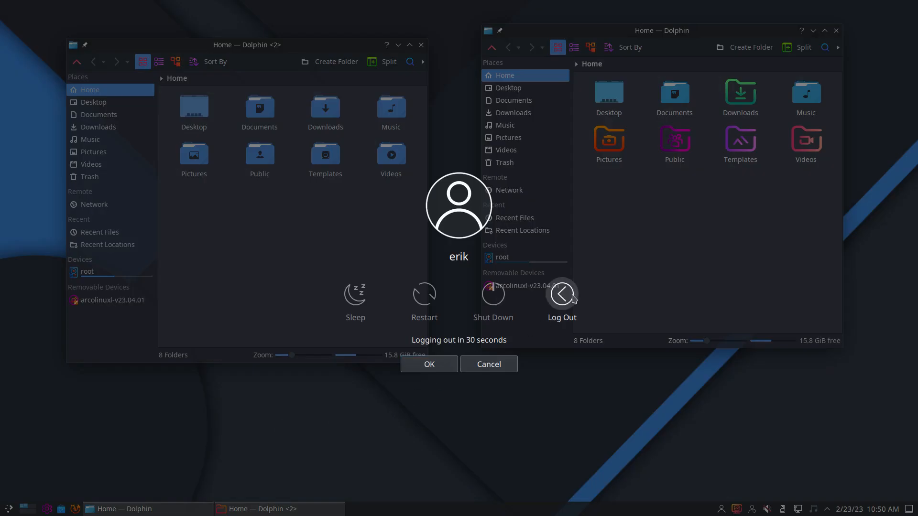
left_click(565, 315)
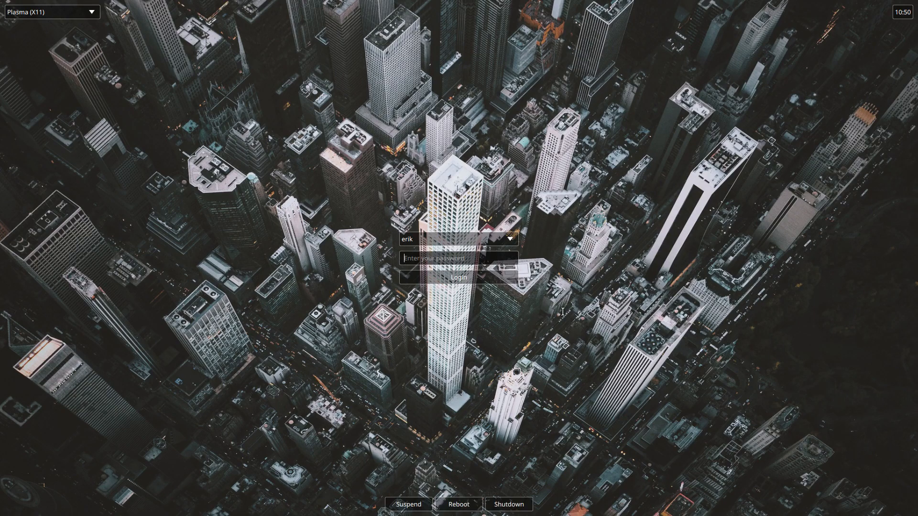
Step: Log back in with the account password and start a Konsole terminal
type("********")
key("Return")
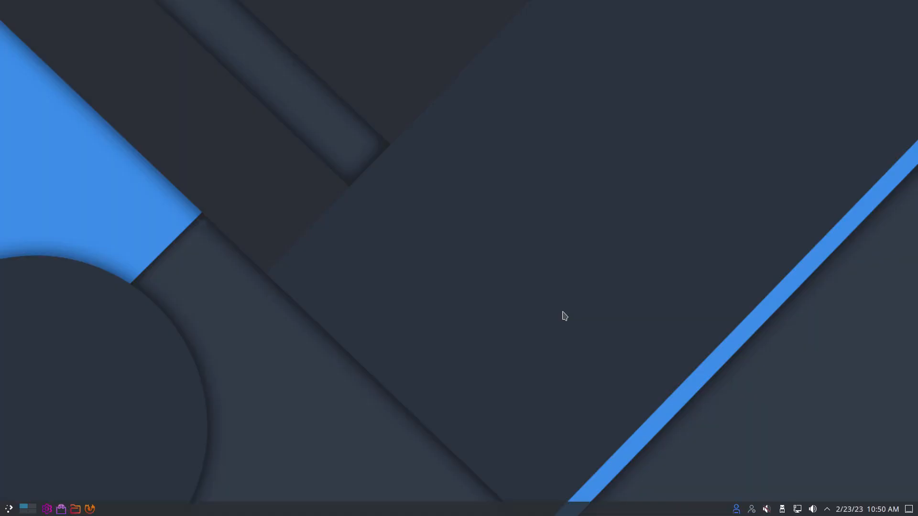
key("ctrl+alt+t")
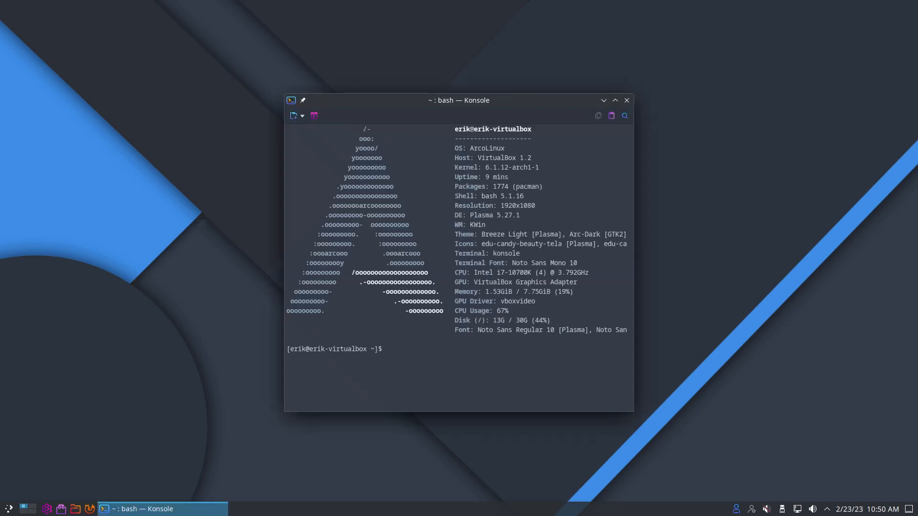
Step: Open Dolphin, bring Konsole back to the front, and launch System Settings from the taskbar
key("super+e")
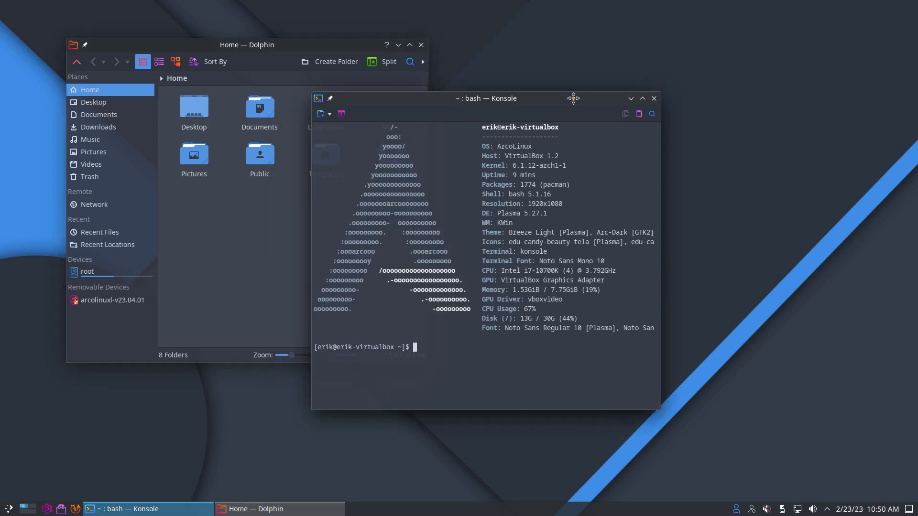
left_click(192, 507)
left_click(47, 508)
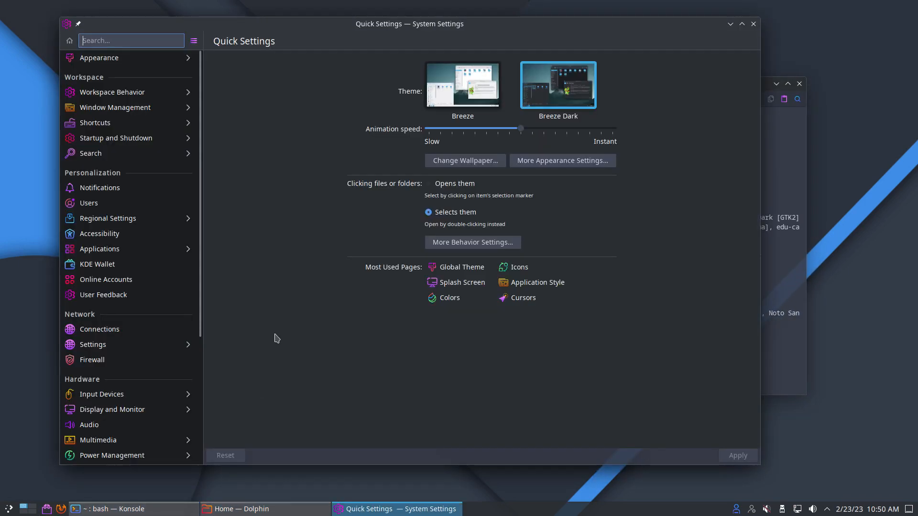
Step: Set the Appearance splash screen to None, apply it, and close System Settings
left_click(154, 61)
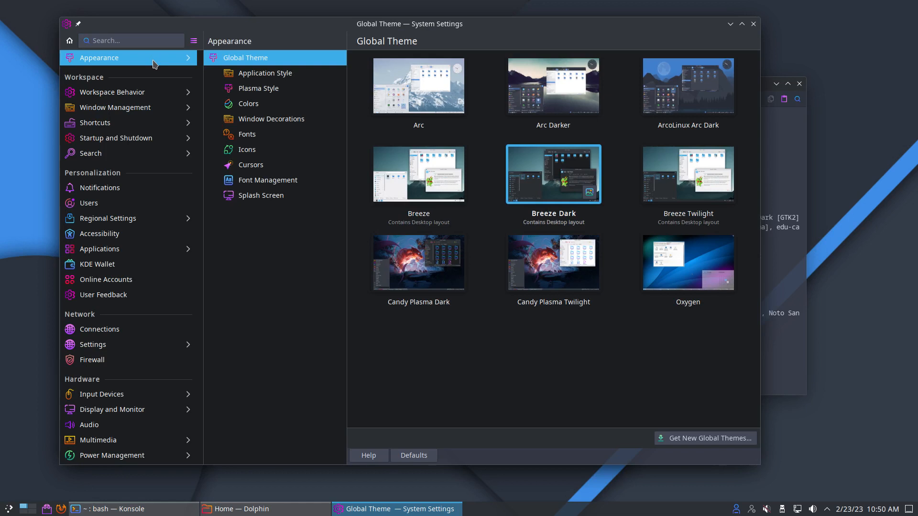
left_click(282, 200)
left_click(705, 177)
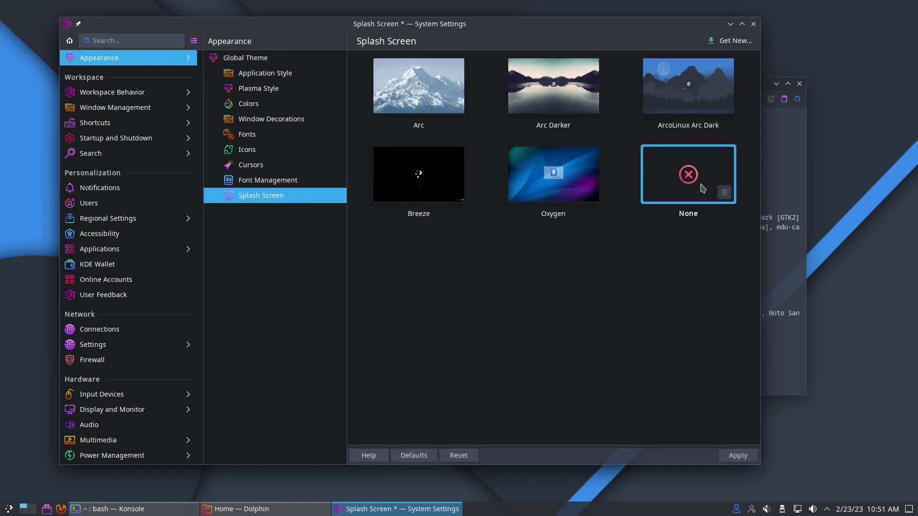
left_click(730, 455)
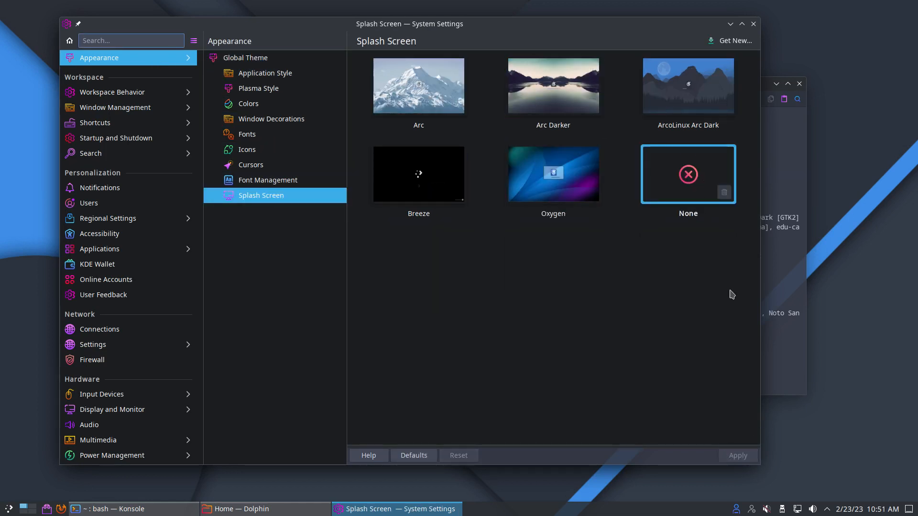
left_click(753, 24)
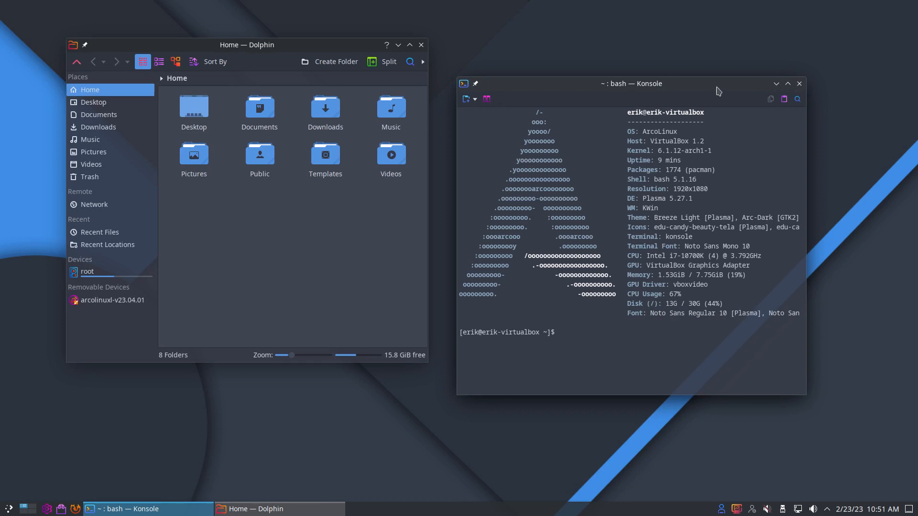
Step: Arrange Konsole toward the upper right and Dolphin slightly right, side by side
left_click_drag(715, 86, 763, 47)
left_click_drag(284, 46, 328, 44)
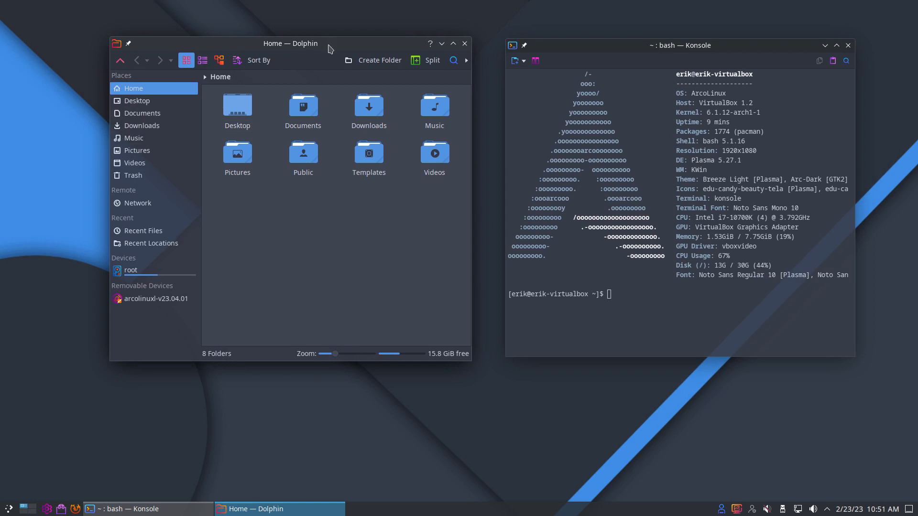